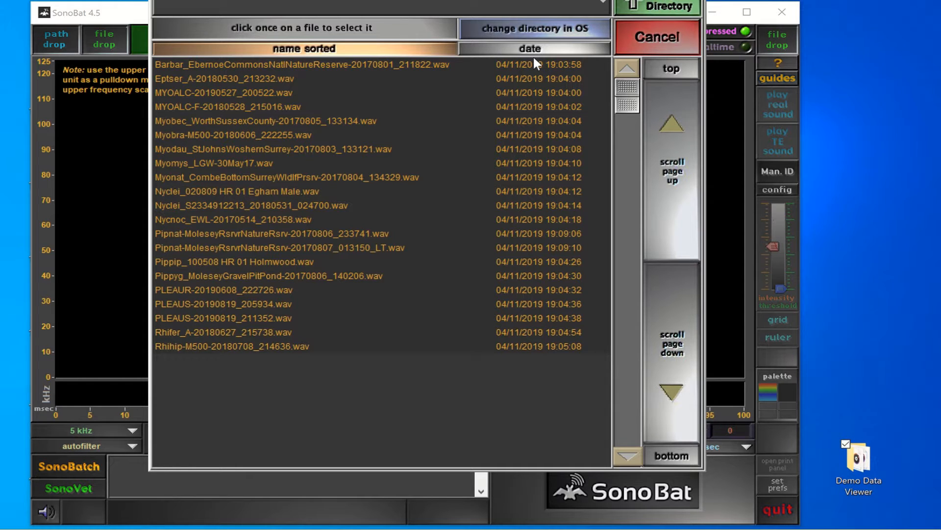
{"action": "left_click", "coordinate": [533, 29]}
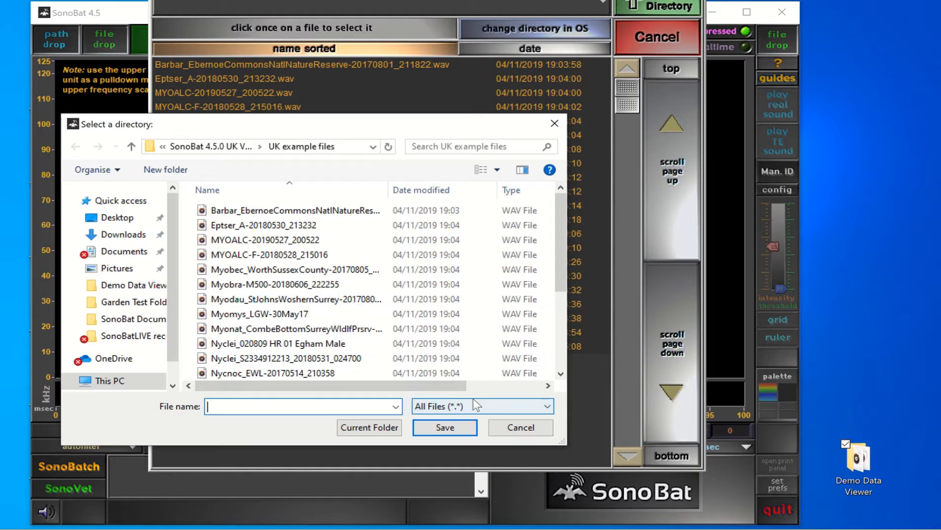
{"action": "left_click", "coordinate": [521, 427]}
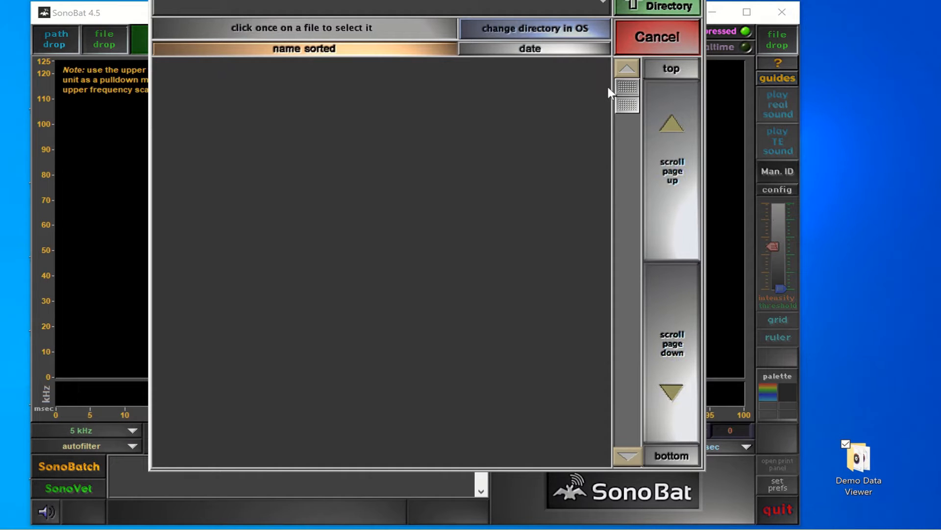
{"action": "left_click", "coordinate": [654, 40]}
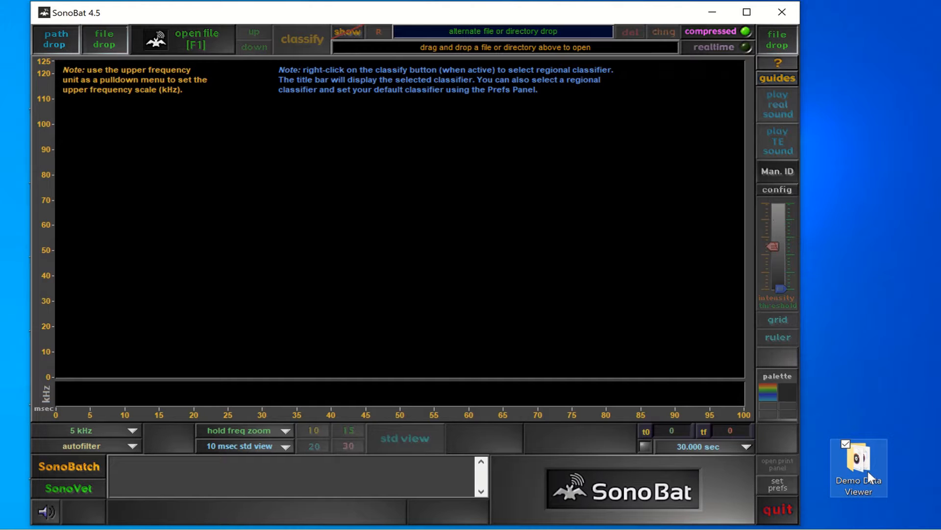
Step: Load the Demo Data Viewer folder from the desktop and open the recording 20200504_204703.wav
{"action": "left_click_drag", "start_coordinate": [868, 471], "coordinate": [774, 50]}
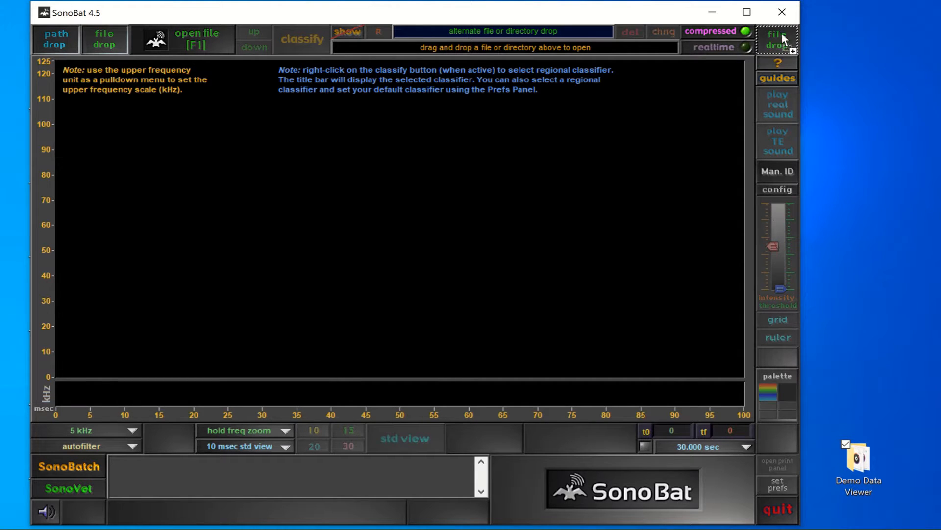
{"action": "left_click_drag", "start_coordinate": [785, 36], "coordinate": [116, 45]}
{"action": "left_click_drag", "start_coordinate": [112, 42], "coordinate": [448, 32]}
{"action": "left_click_drag", "start_coordinate": [513, 27], "coordinate": [513, 28]}
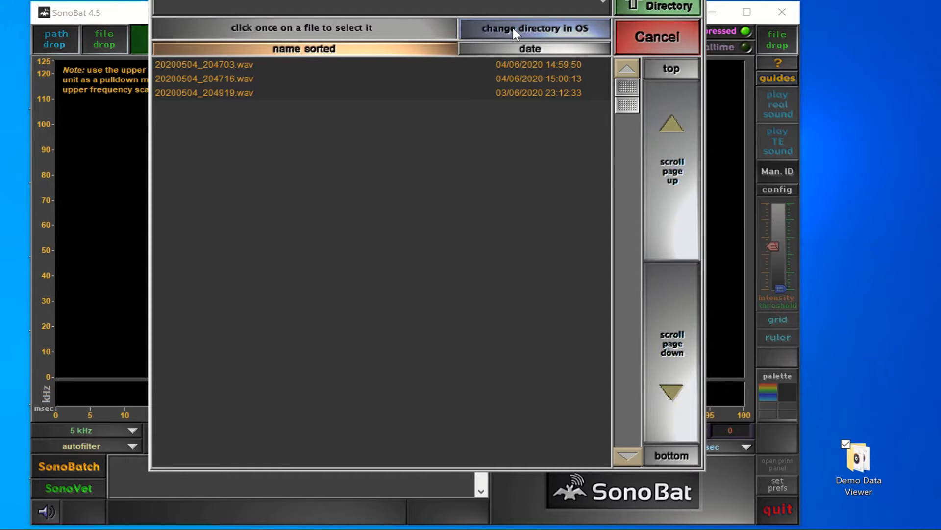
{"action": "left_click", "coordinate": [245, 69]}
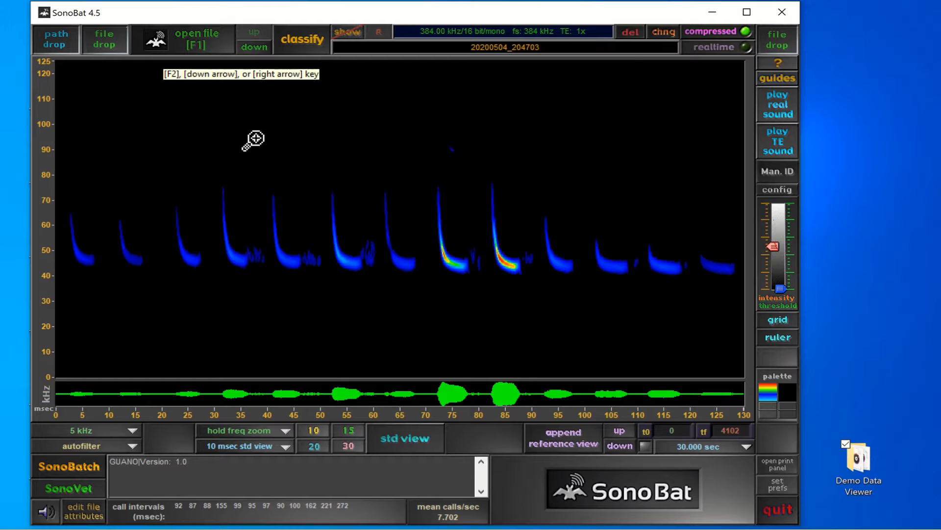
Step: Browse forward through the recordings 20200504_204716 and 20200504_204919, and return to 20200504_204703
{"action": "left_click", "coordinate": [255, 47]}
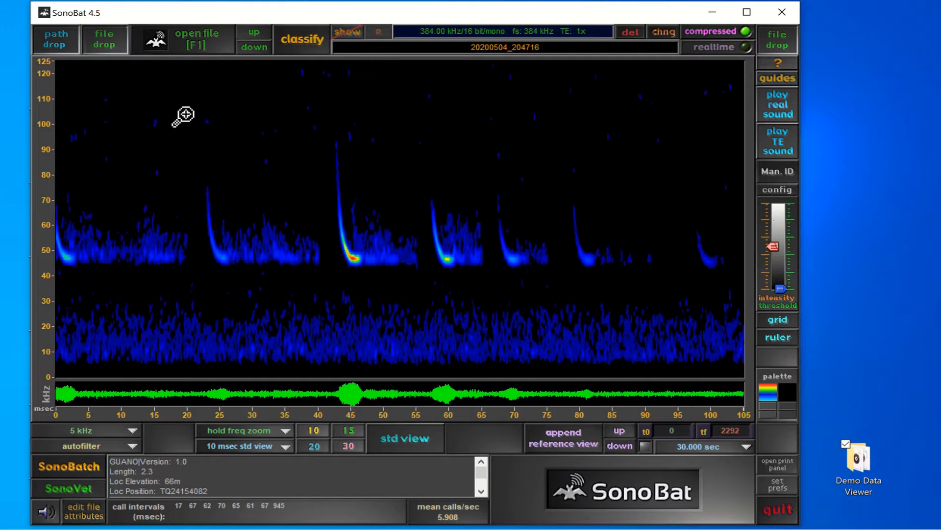
{"action": "key", "text": "Down"}
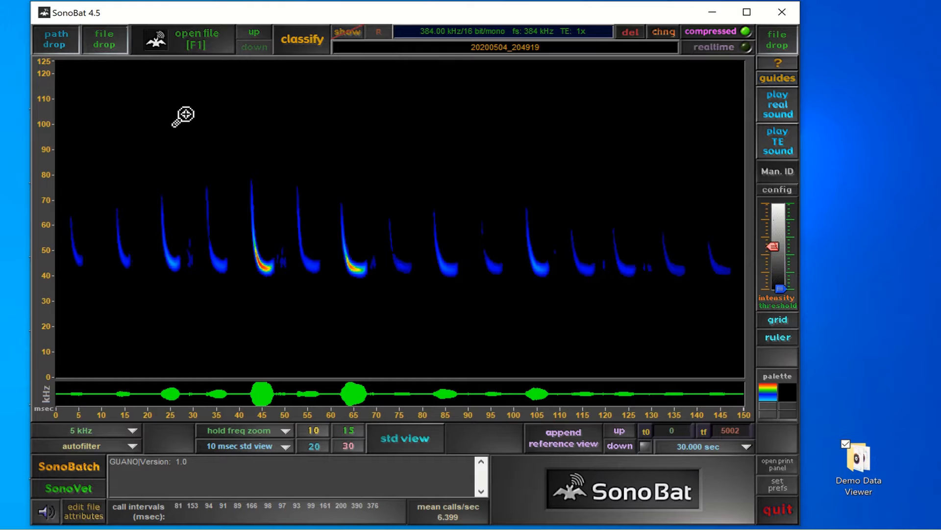
{"action": "key", "text": "Up"}
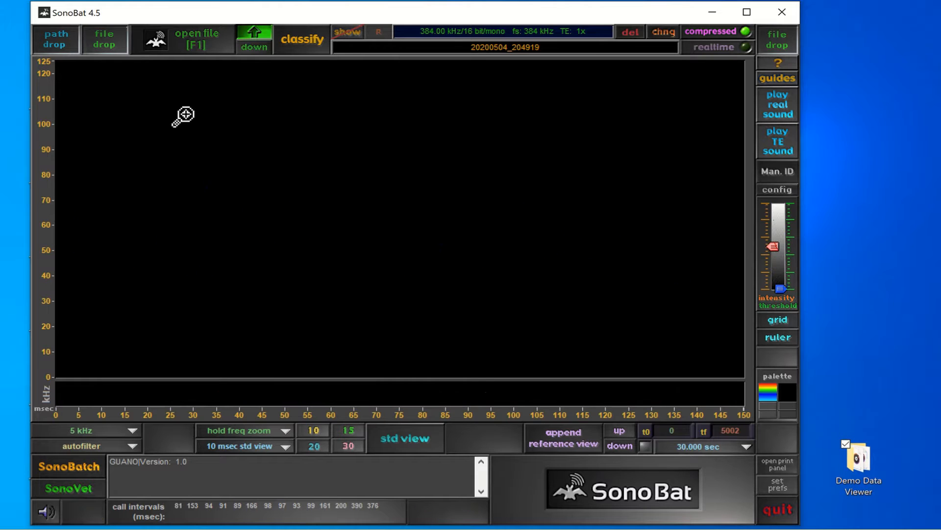
{"action": "key", "text": "Up"}
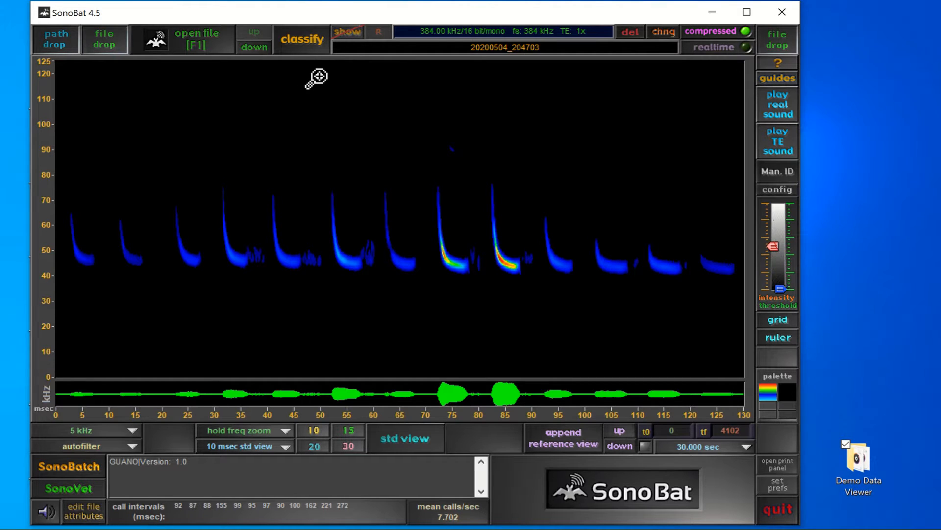
Step: Classify the calls in recording 20200504_204703 and display the species label under each call
{"action": "left_click", "coordinate": [306, 38]}
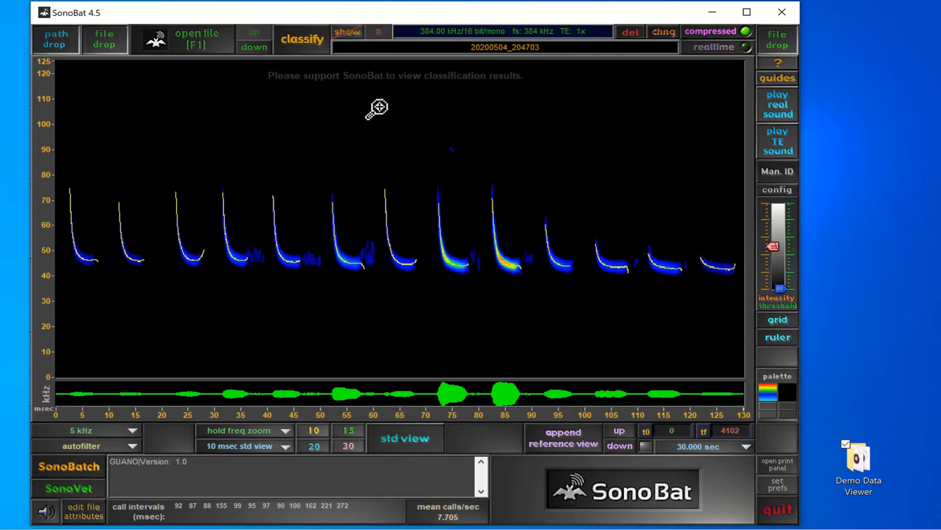
{"action": "left_click", "coordinate": [350, 34]}
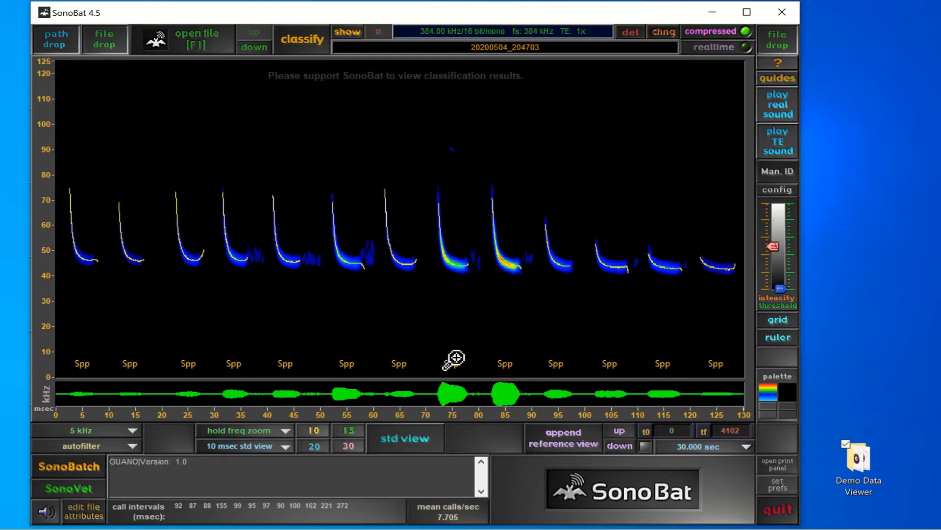
{"action": "left_click", "coordinate": [314, 48]}
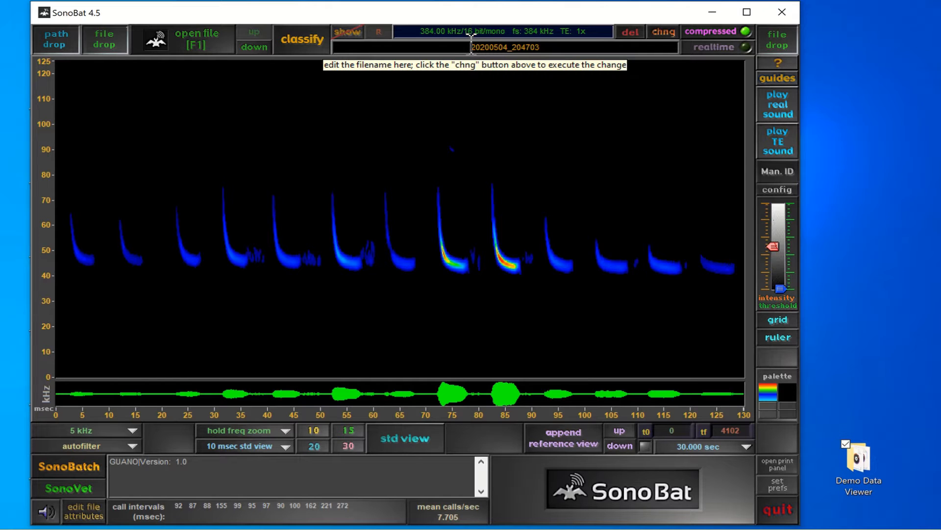
Step: Rename the recording to Charlwood-20200504_204703 and apply the change
{"action": "type", "text": "C"}
{"action": "type", "text": "har"}
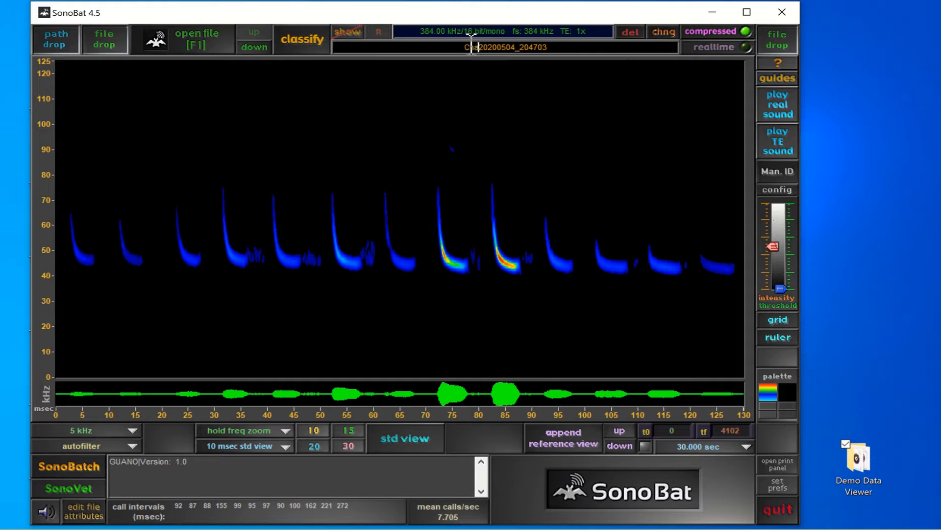
{"action": "type", "text": "lwood-"}
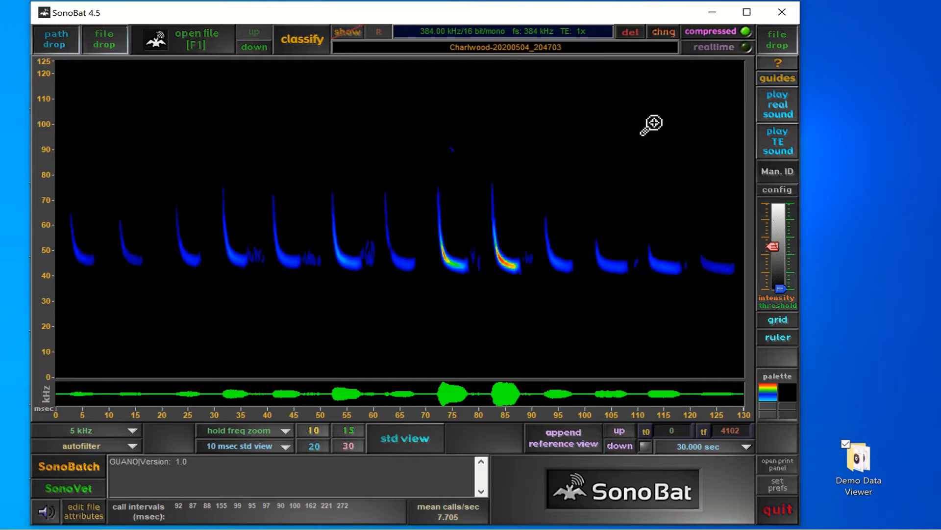
{"action": "left_click", "coordinate": [663, 31]}
Step: Add the file note "shbbcbnxcz,nxbc,zmbcmnzbnb" to the recording's attributes and save it
{"action": "left_click", "coordinate": [81, 507]}
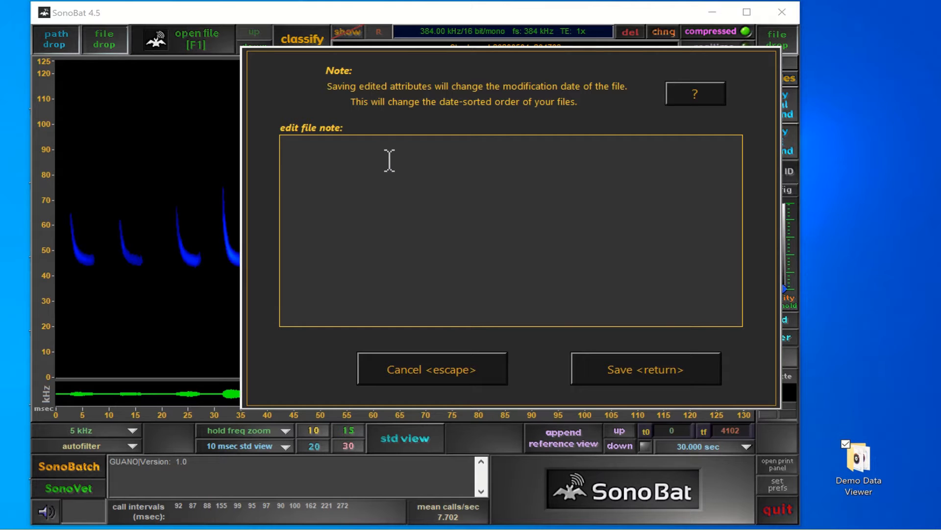
{"action": "left_click", "coordinate": [333, 184]}
{"action": "type", "text": "shbbcbnxcz,nxbc,zmbcmnzbnb"}
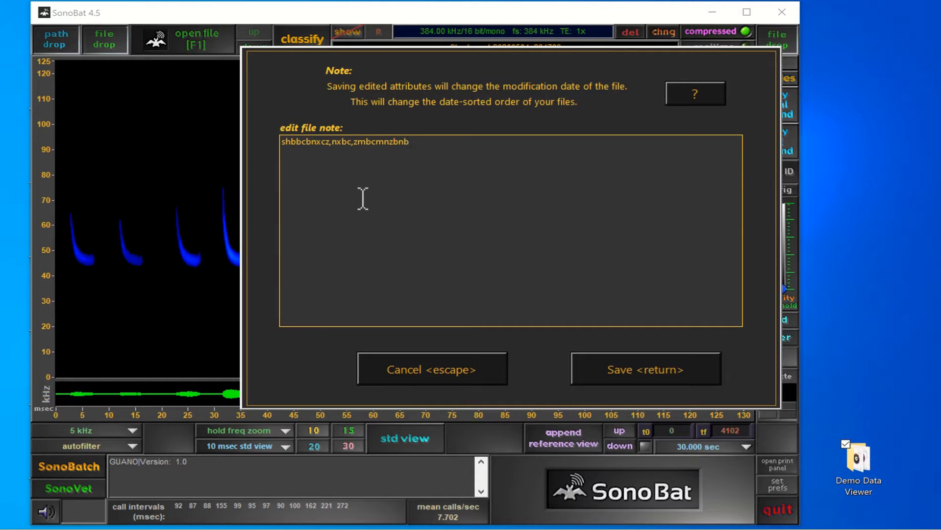
{"action": "left_click", "coordinate": [629, 370]}
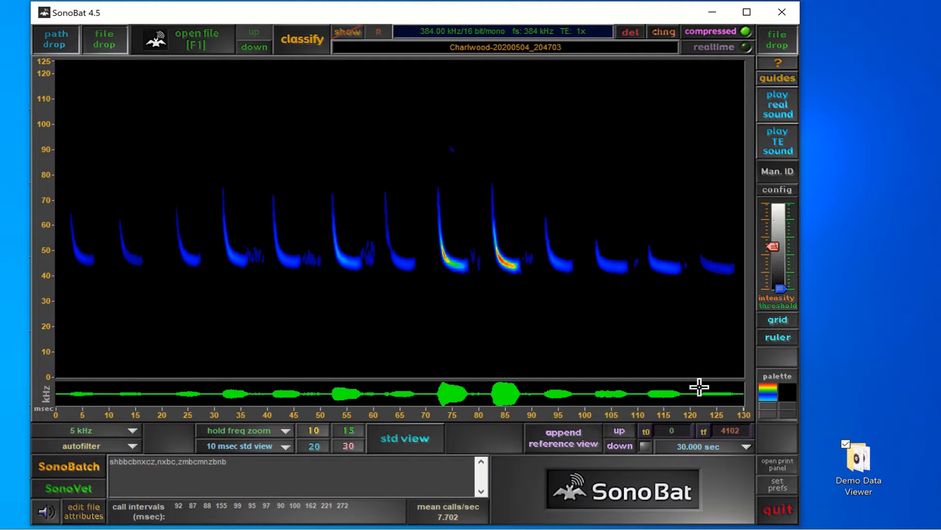
Step: Switch the sonogram to real-time view, examine the calls between about 1022 and 1386 ms up close, and reset the zoom
{"action": "left_click", "coordinate": [704, 47]}
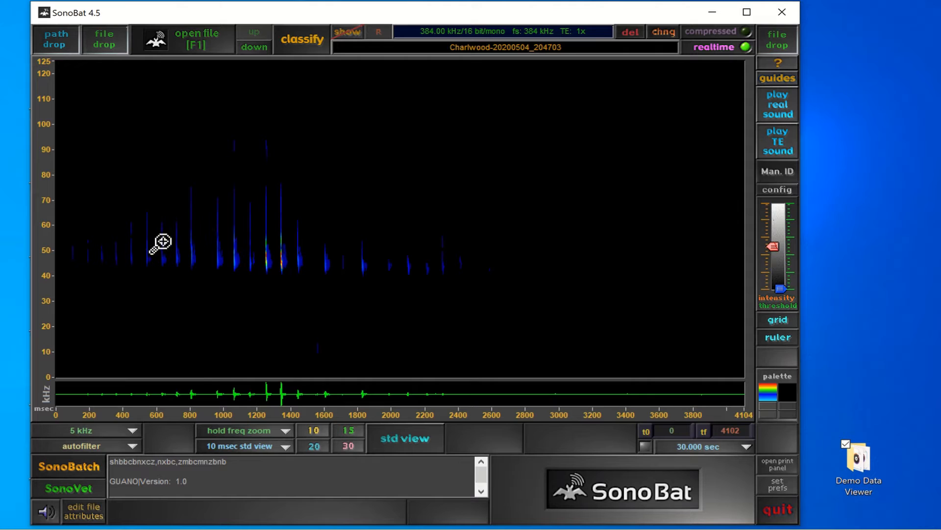
{"action": "left_click_drag", "start_coordinate": [163, 240], "coordinate": [355, 258]}
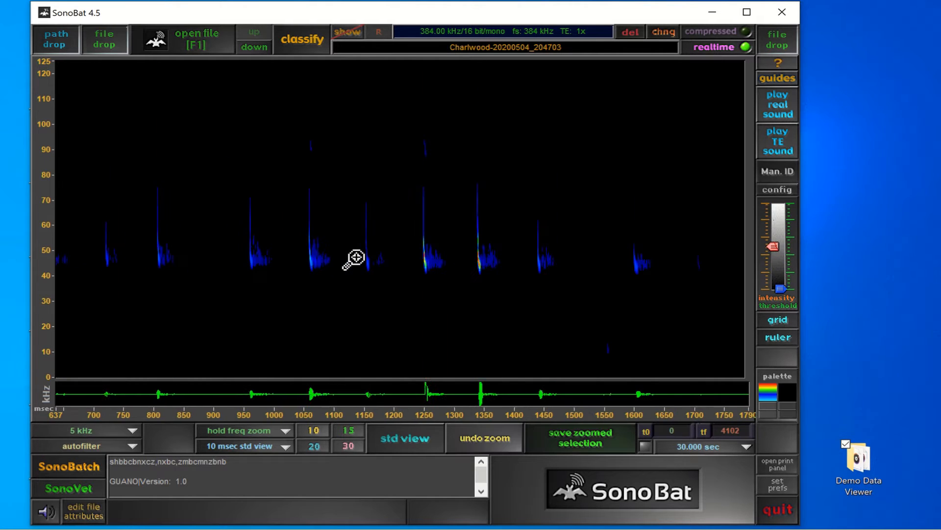
{"action": "left_click_drag", "start_coordinate": [286, 254], "coordinate": [502, 263]}
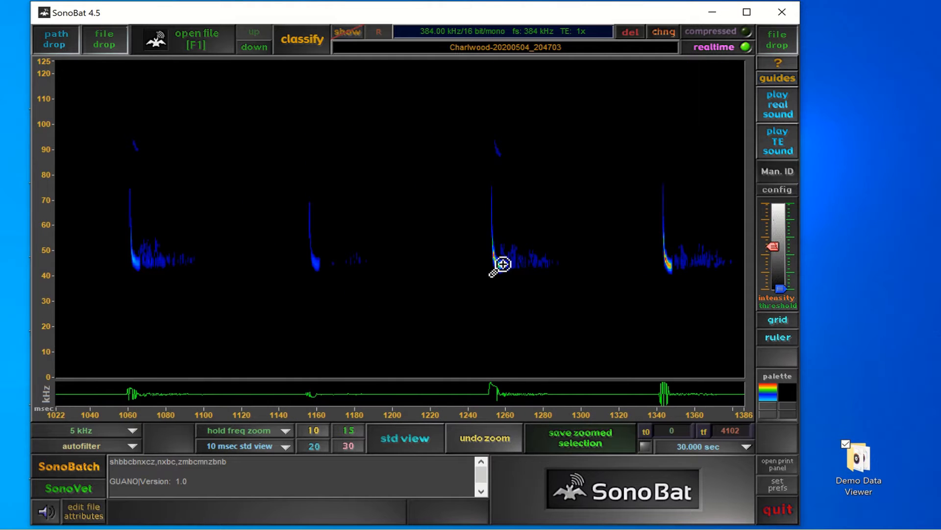
{"action": "left_click", "coordinate": [481, 443]}
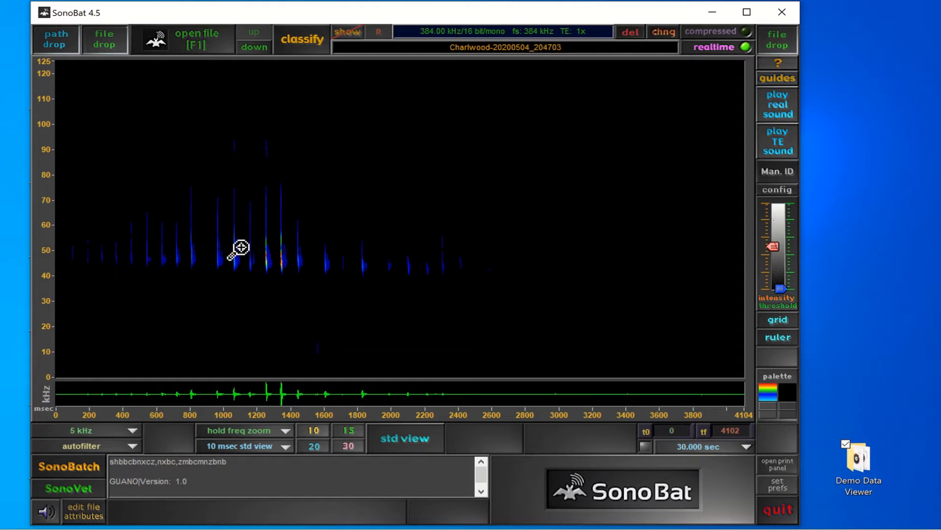
Step: Save the section from about 1103 to 1650 ms as a separate file named Charlwood-20200504_204703-zoom
{"action": "left_click_drag", "start_coordinate": [241, 247], "coordinate": [333, 255]}
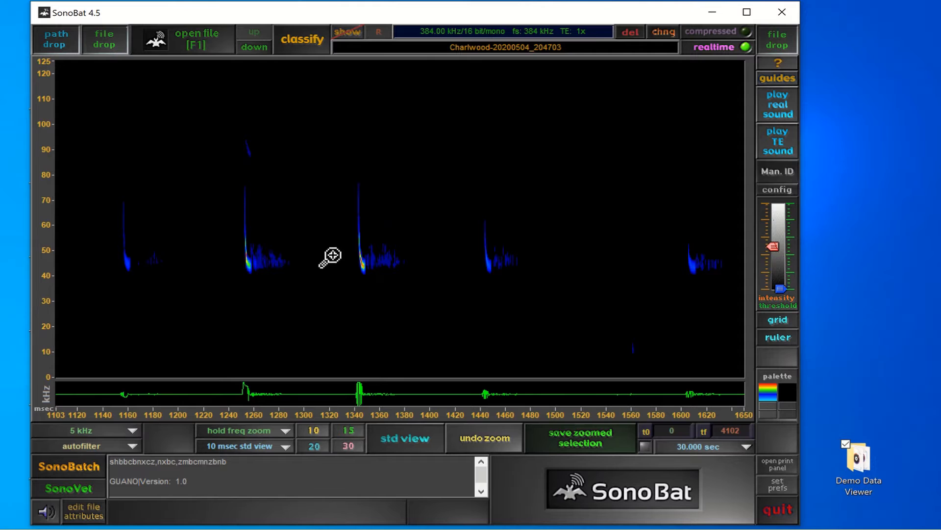
{"action": "left_click", "coordinate": [581, 441]}
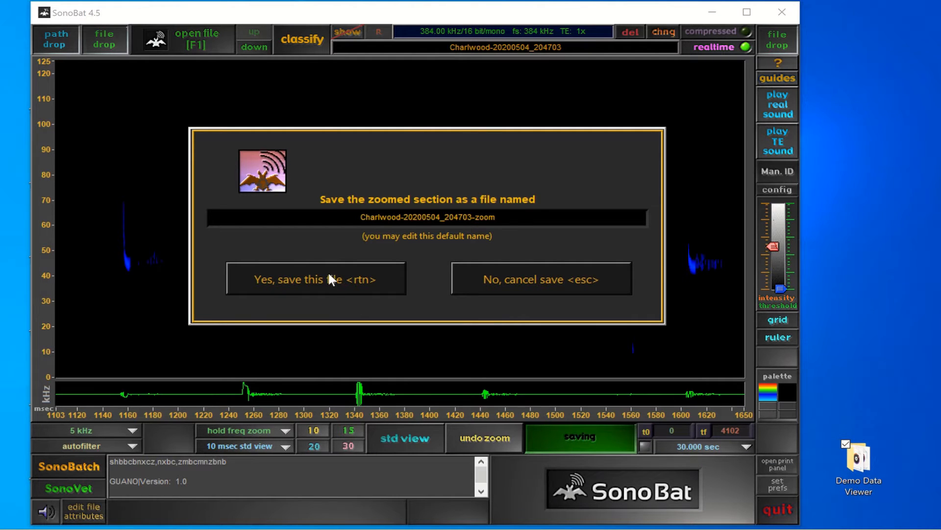
{"action": "left_click", "coordinate": [328, 286]}
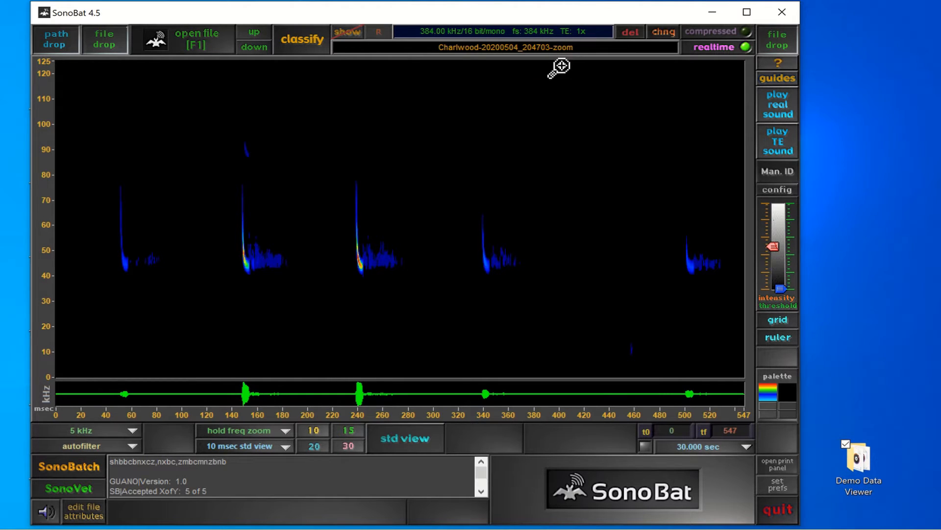
Step: Return to compressed view and delete the Charlwood-20200504_204703-zoom file to the deleted folder, showing the previous file
{"action": "left_click", "coordinate": [701, 30]}
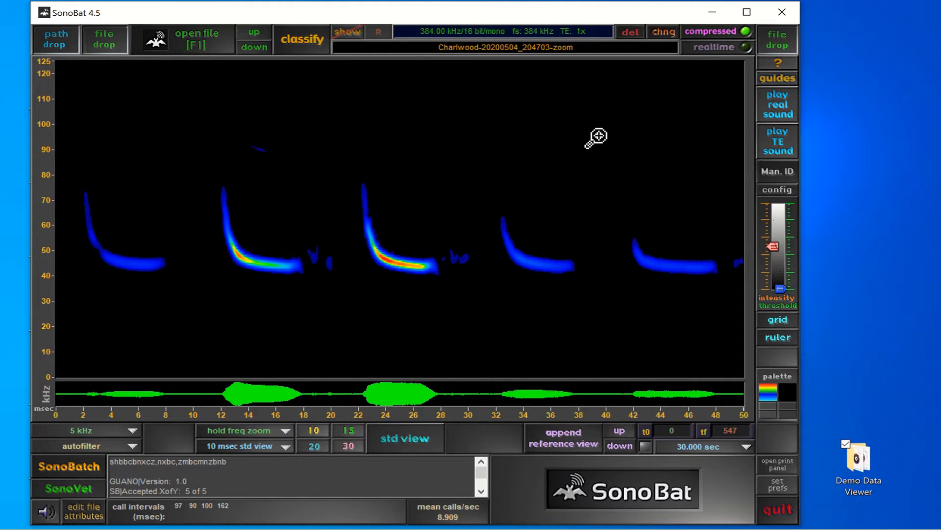
{"action": "left_click", "coordinate": [631, 31]}
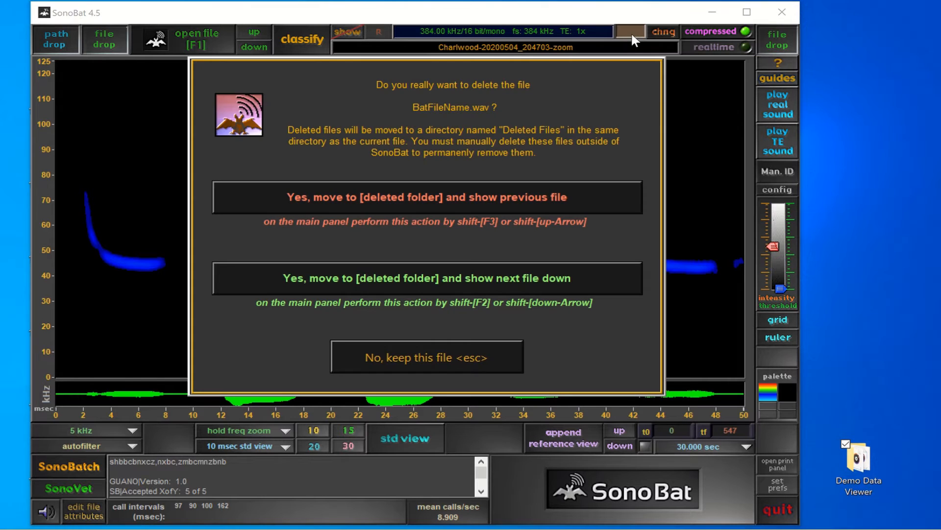
{"action": "left_click", "coordinate": [457, 193]}
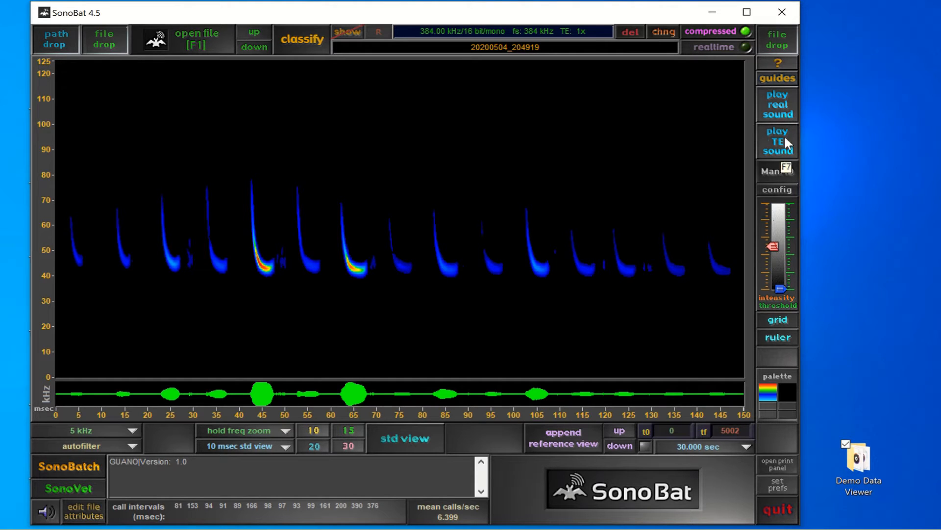
Step: Play the 20200504_204919 recording as real sound and as time-expanded sound
{"action": "left_click", "coordinate": [781, 105]}
{"action": "left_click", "coordinate": [775, 146]}
Step: Try the sonogram intensity at 0, restore it to its former level, and test the threshold at its minimum
{"action": "left_click_drag", "start_coordinate": [771, 248], "coordinate": [759, 288]}
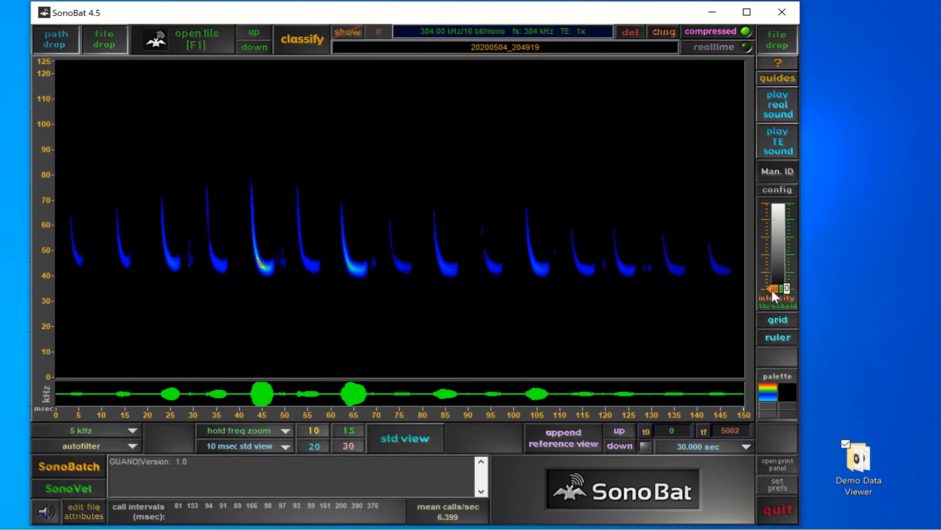
{"action": "left_click_drag", "start_coordinate": [772, 277], "coordinate": [771, 253]}
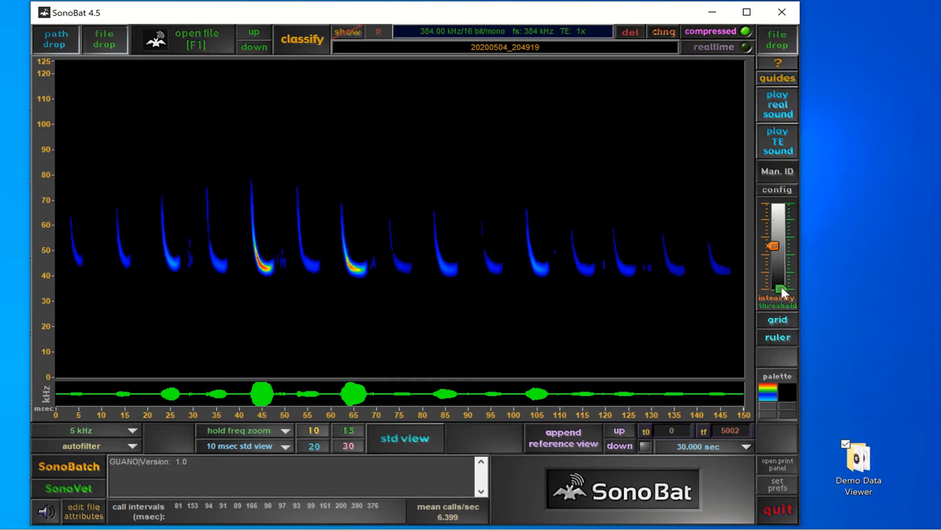
{"action": "mouse_move", "coordinate": [782, 287]}
{"action": "left_mouse_down"}
{"action": "mouse_move", "coordinate": [781, 214]}
{"action": "mouse_move", "coordinate": [780, 296]}
{"action": "left_mouse_up"}
Step: Turn on the frequency ruler over the sonogram and raise it to 49 kHz
{"action": "left_click", "coordinate": [783, 340]}
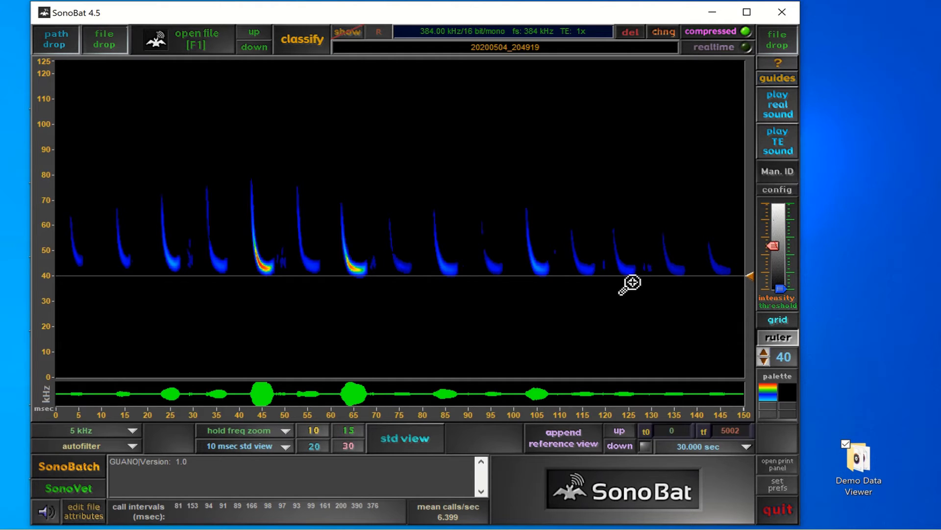
{"action": "left_click", "coordinate": [764, 352]}
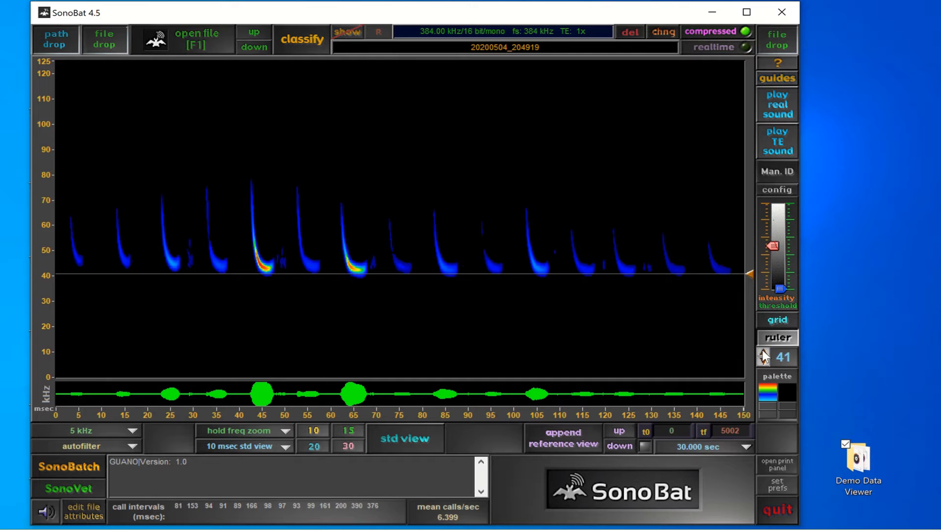
{"action": "left_click", "coordinate": [764, 352]}
{"action": "left_click", "coordinate": [763, 352]}
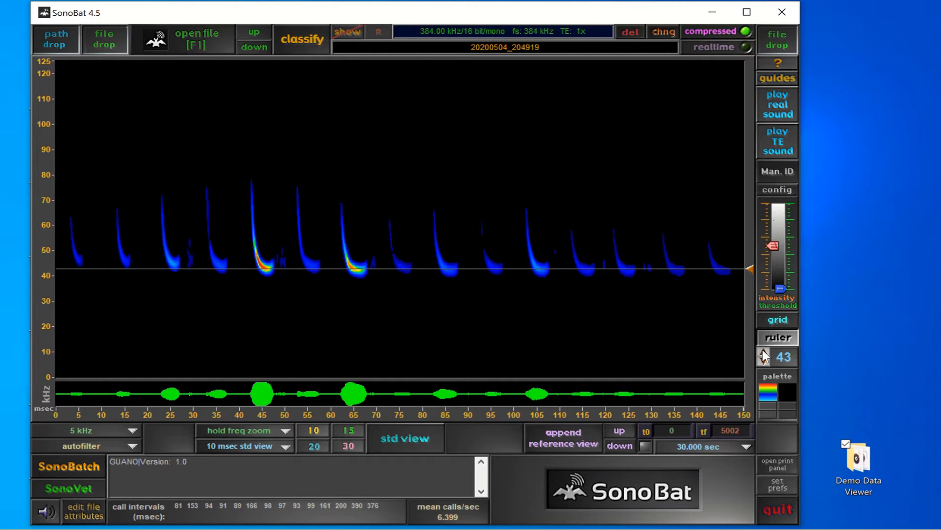
{"action": "left_click", "coordinate": [763, 352]}
{"action": "left_click", "coordinate": [763, 352]}
{"action": "left_click", "coordinate": [764, 353]}
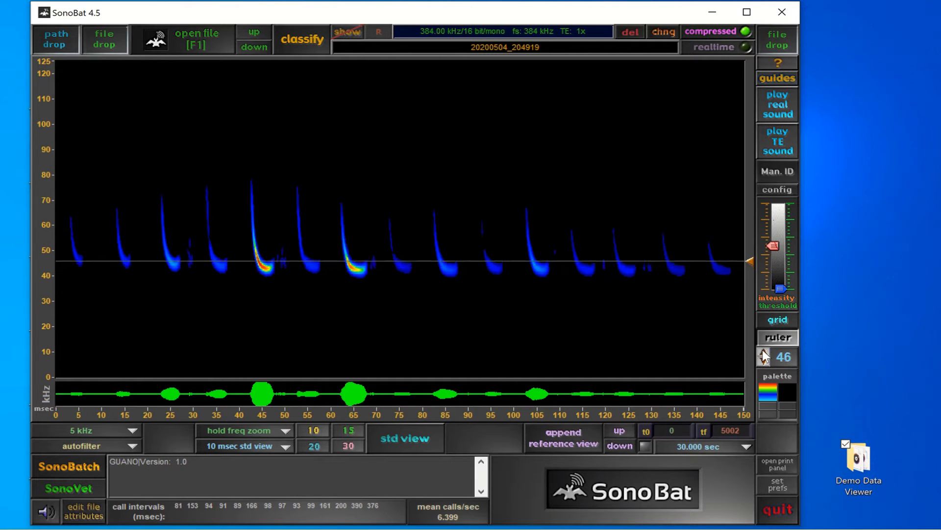
{"action": "left_click", "coordinate": [763, 352]}
{"action": "left_click", "coordinate": [764, 352]}
{"action": "left_click", "coordinate": [763, 353]}
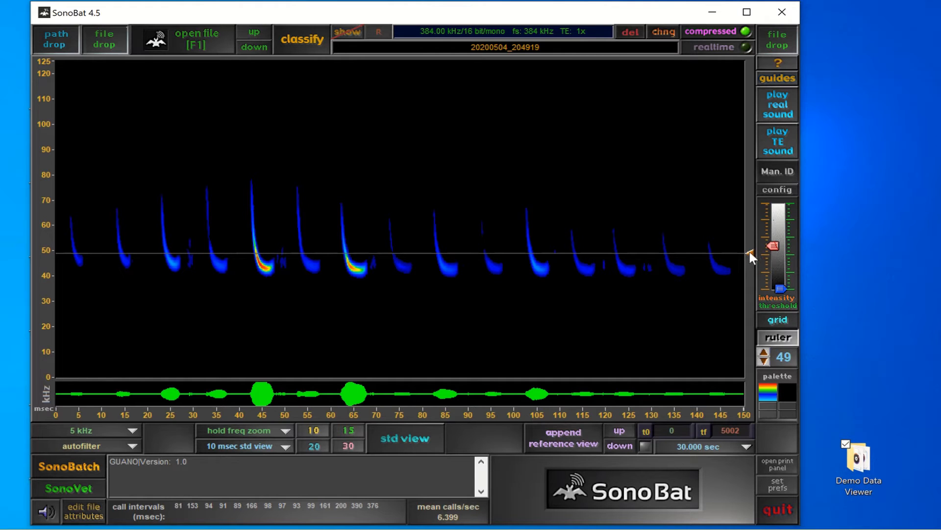
Step: Lower the frequency ruler to 40 kHz and turn on the grid over the sonogram
{"action": "left_click_drag", "start_coordinate": [750, 251], "coordinate": [747, 272]}
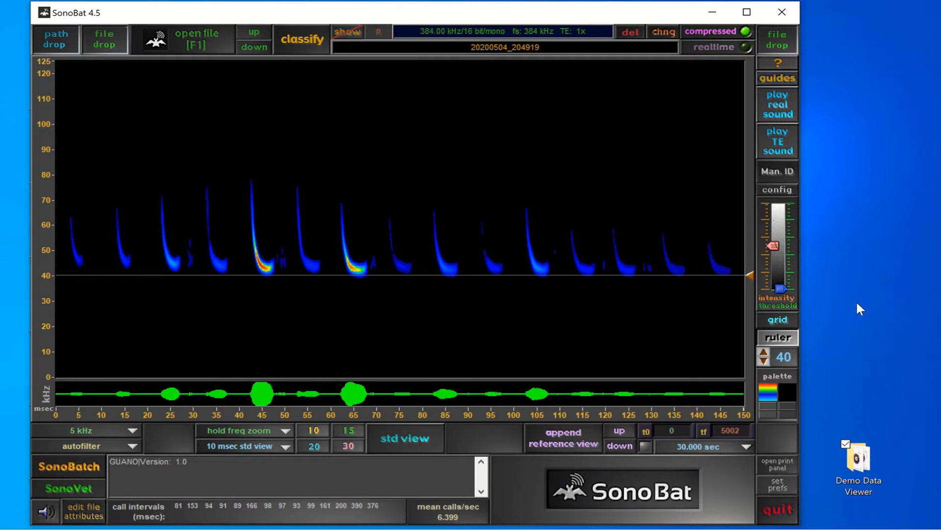
{"action": "left_click", "coordinate": [778, 321]}
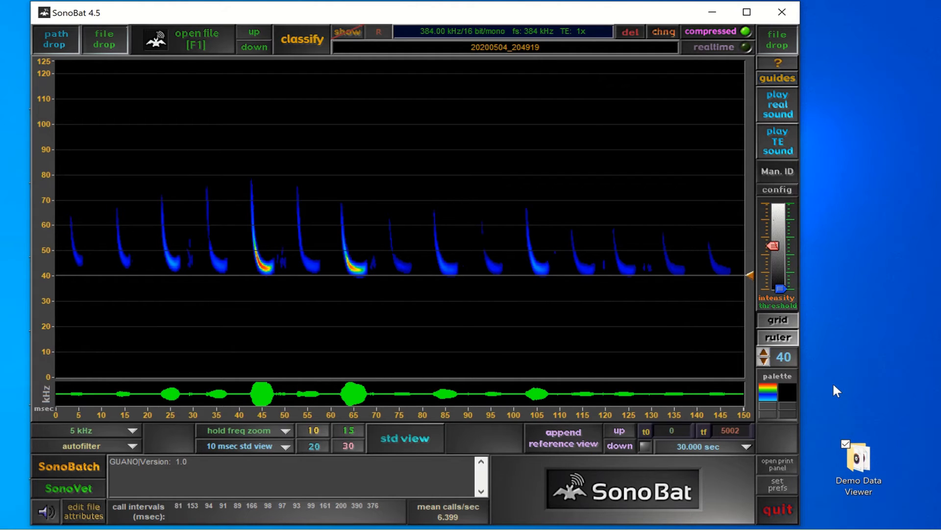
Step: Preview the white background and the greyscale palette, ending with the colour palette on black and the grid off
{"action": "left_click", "coordinate": [786, 415]}
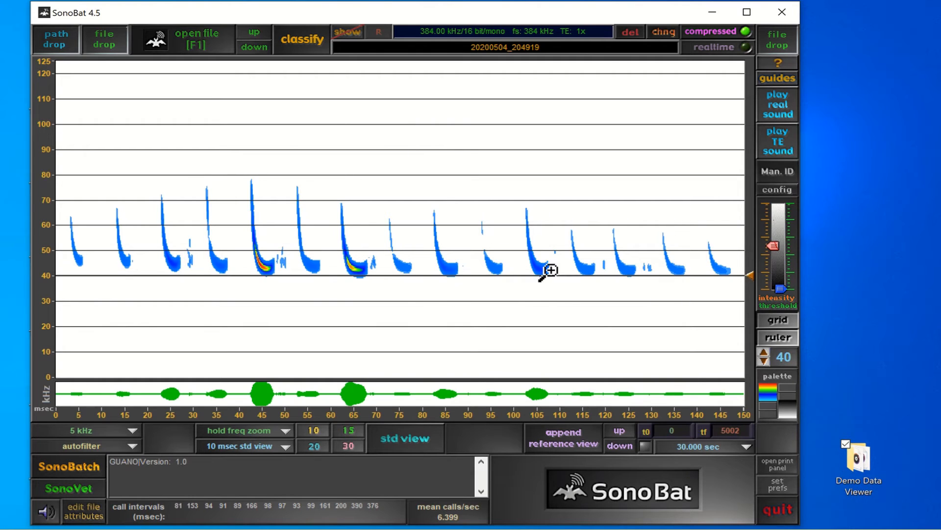
{"action": "left_click", "coordinate": [782, 321]}
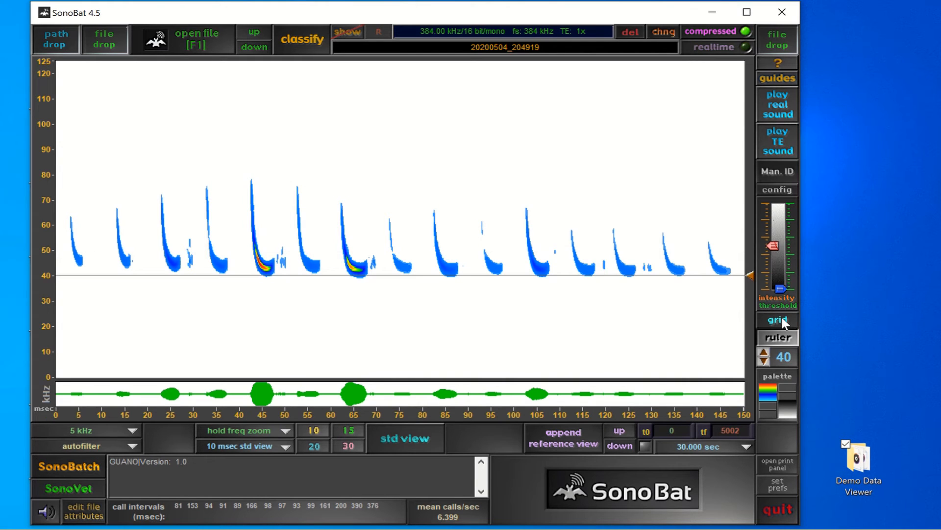
{"action": "left_click", "coordinate": [782, 318]}
{"action": "left_click", "coordinate": [782, 318]}
{"action": "left_click", "coordinate": [791, 386]}
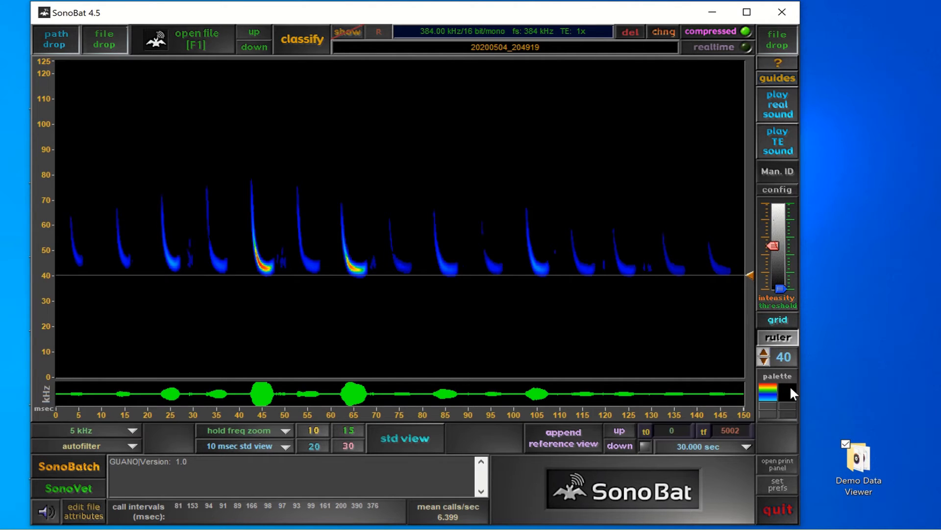
{"action": "left_click", "coordinate": [768, 408]}
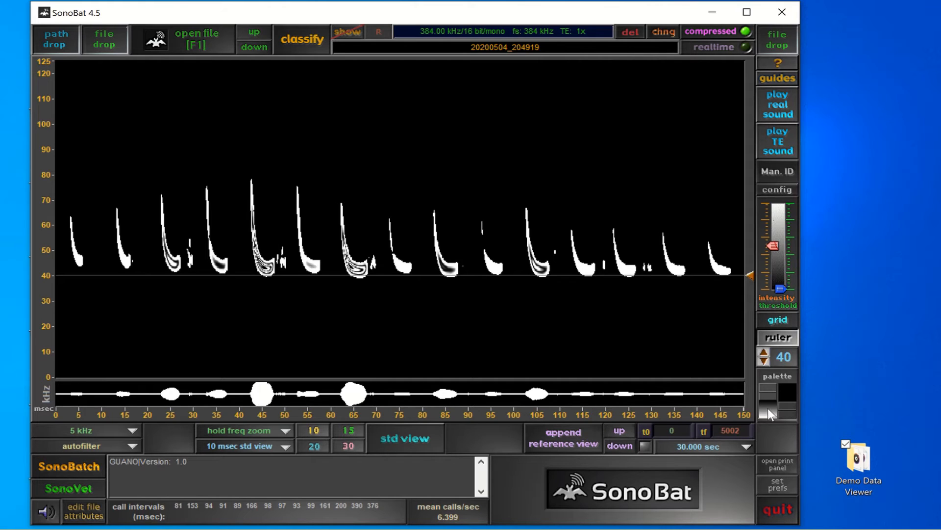
{"action": "left_click", "coordinate": [769, 390]}
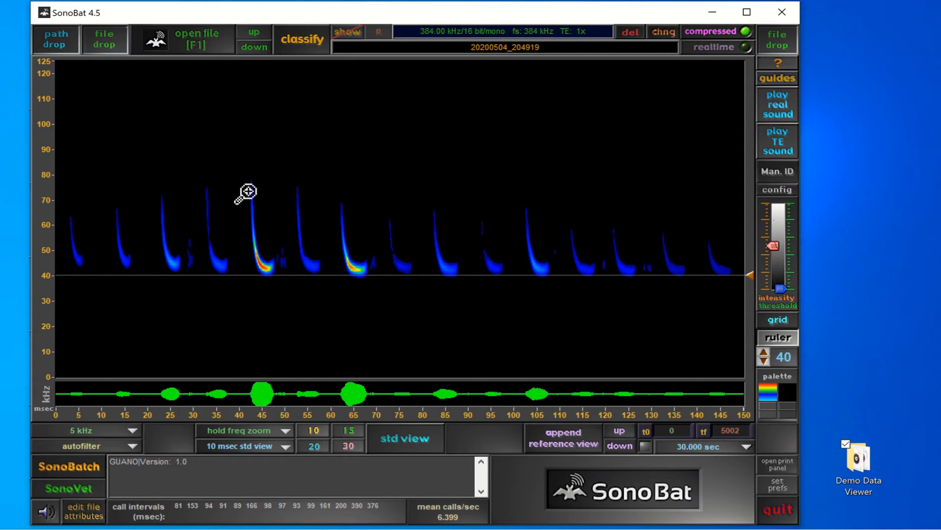
Step: Zoom in on the strong call near 45 msec and show it in standard view
{"action": "left_click_drag", "start_coordinate": [249, 192], "coordinate": [263, 236]}
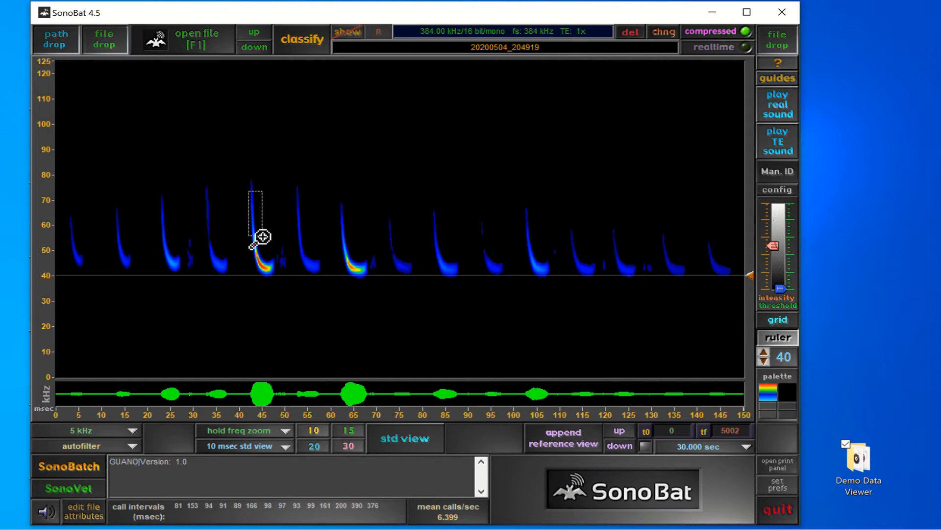
{"action": "left_click_drag", "start_coordinate": [263, 236], "coordinate": [263, 237]}
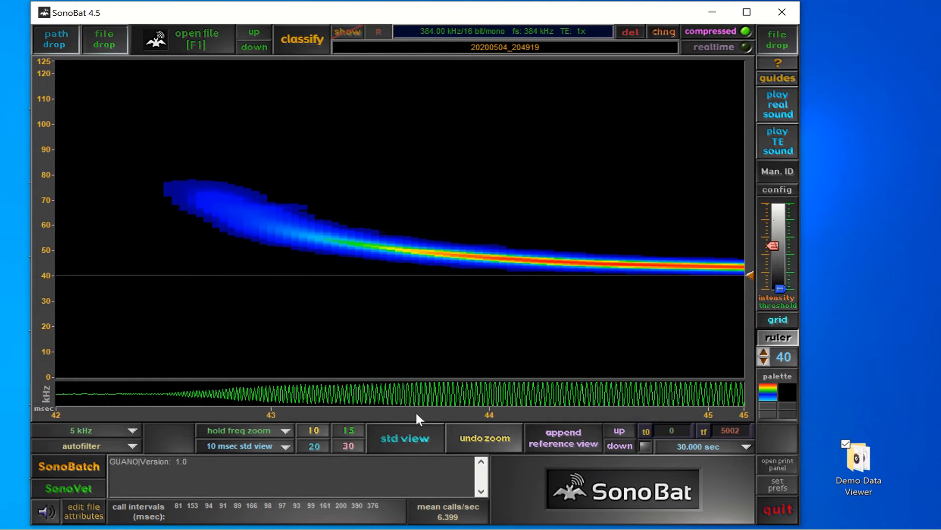
{"action": "left_click", "coordinate": [402, 438]}
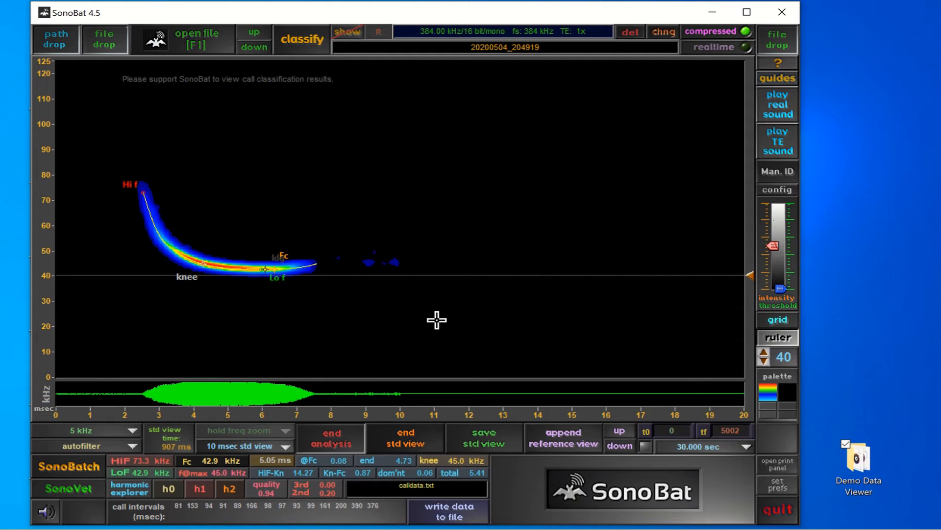
Step: Try the 160 msec and 40 msec standard views on the call, and return to the 10 msec standard view
{"action": "left_click", "coordinate": [284, 447]}
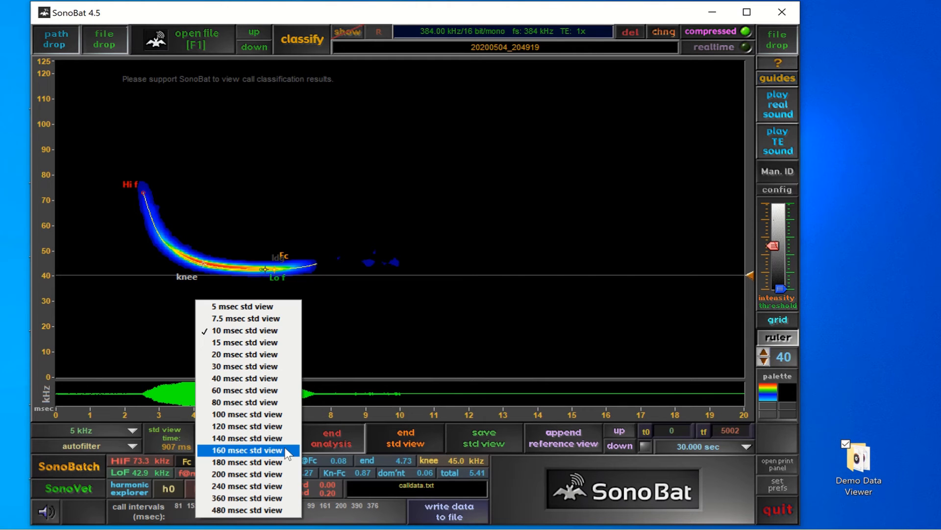
{"action": "left_click", "coordinate": [288, 451]}
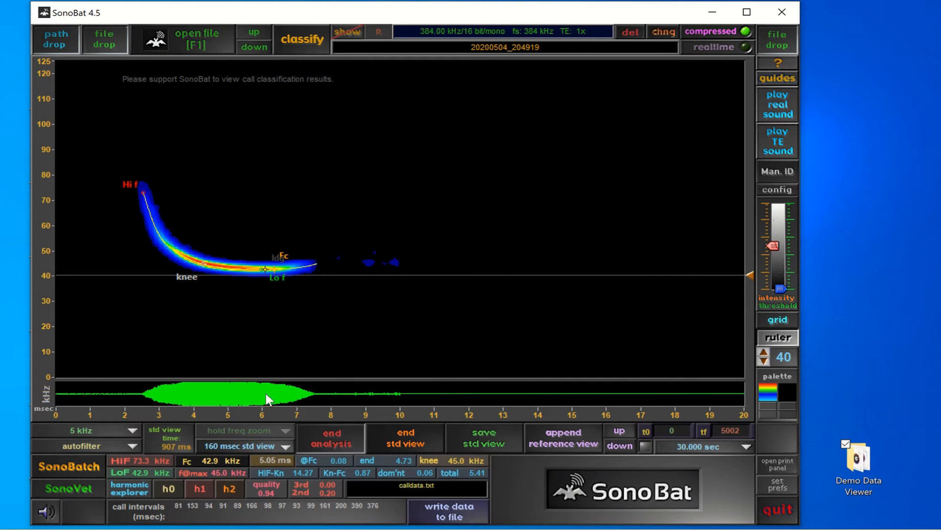
{"action": "left_click", "coordinate": [285, 446]}
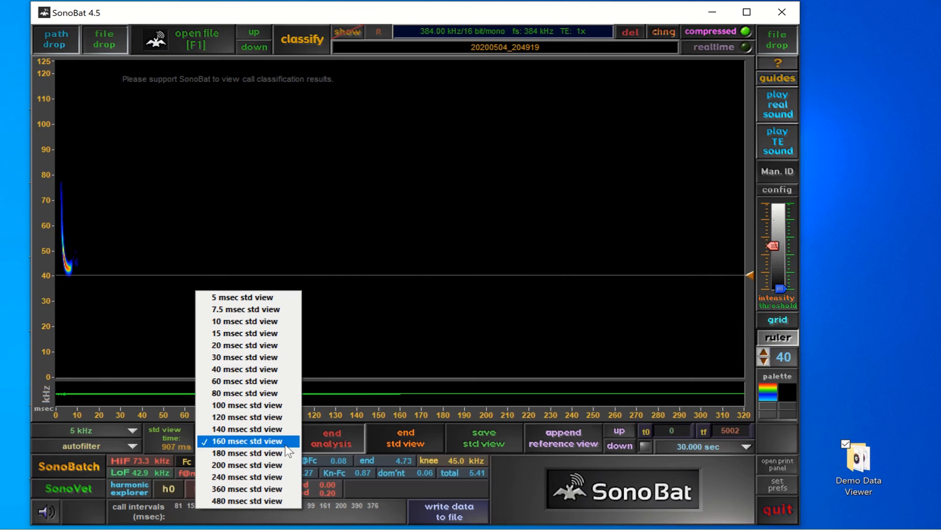
{"action": "left_click", "coordinate": [244, 370]}
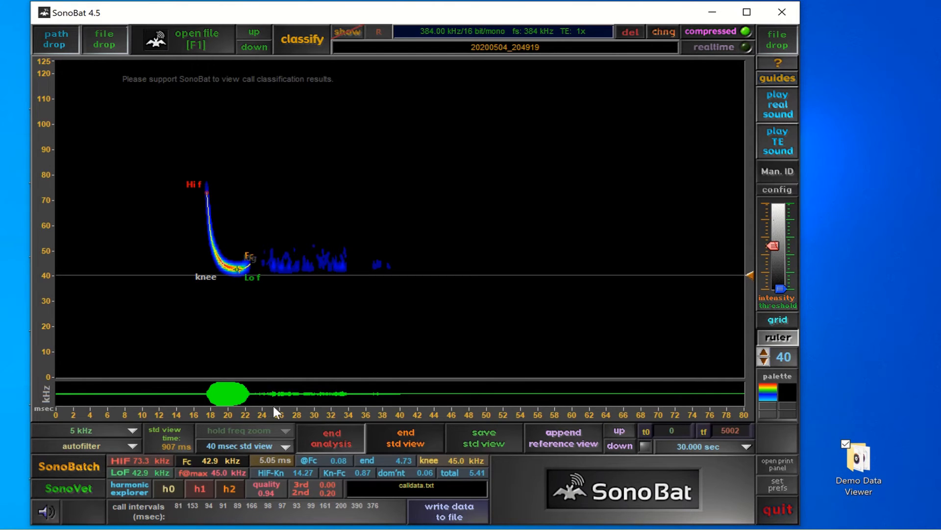
{"action": "left_click", "coordinate": [285, 446]}
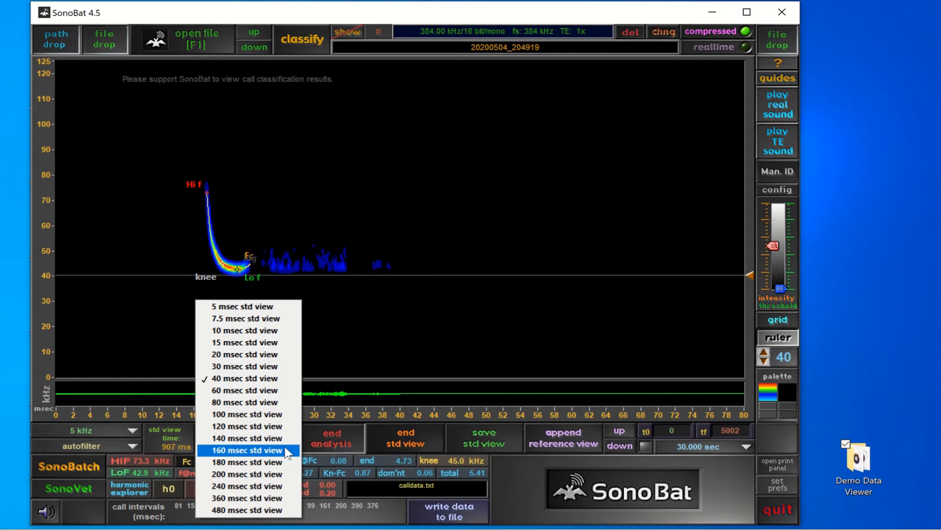
{"action": "left_click", "coordinate": [254, 333]}
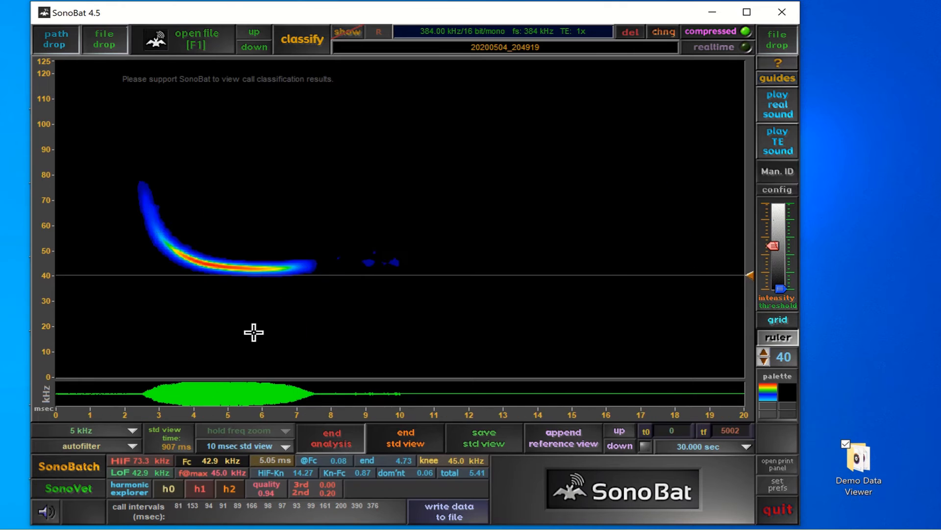
Step: Try the 5 msec standard view on the call, and restore the 10 msec standard view
{"action": "left_click", "coordinate": [289, 447]}
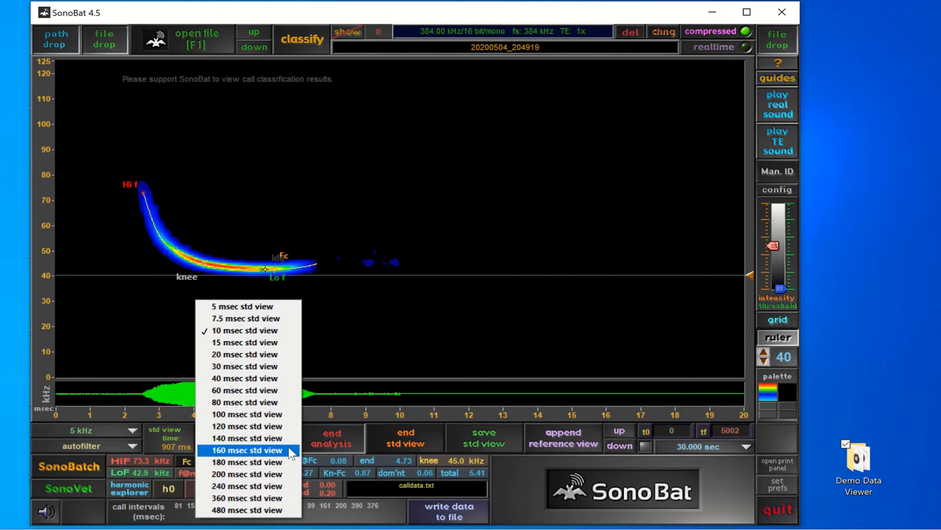
{"action": "left_click", "coordinate": [267, 309]}
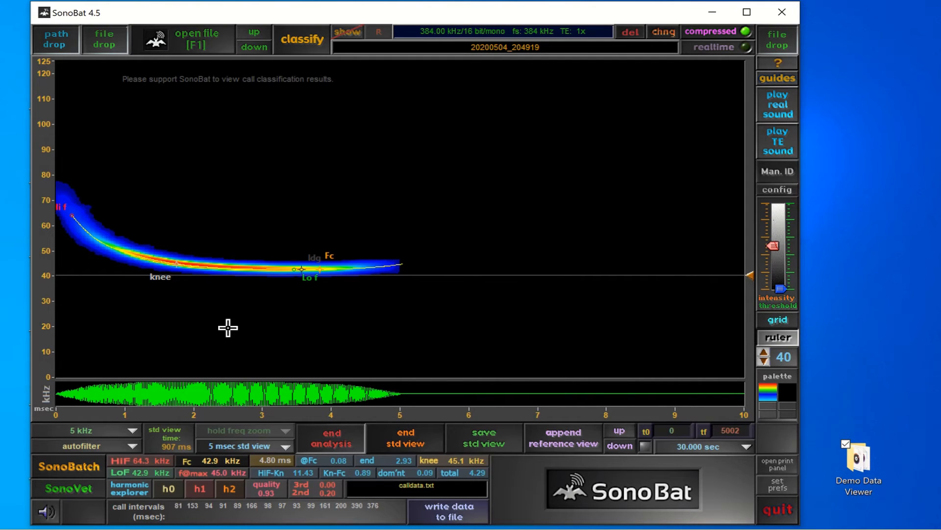
{"action": "left_click", "coordinate": [286, 444]}
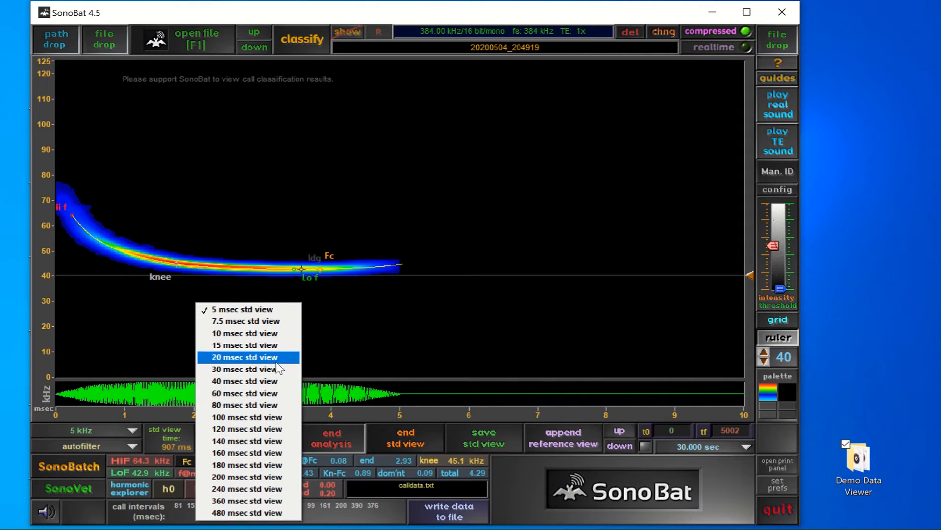
{"action": "left_click", "coordinate": [273, 336]}
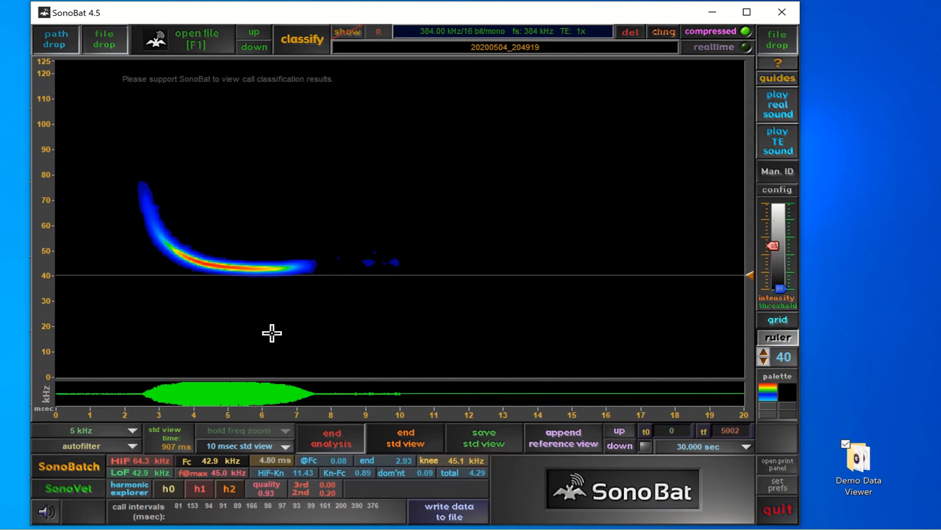
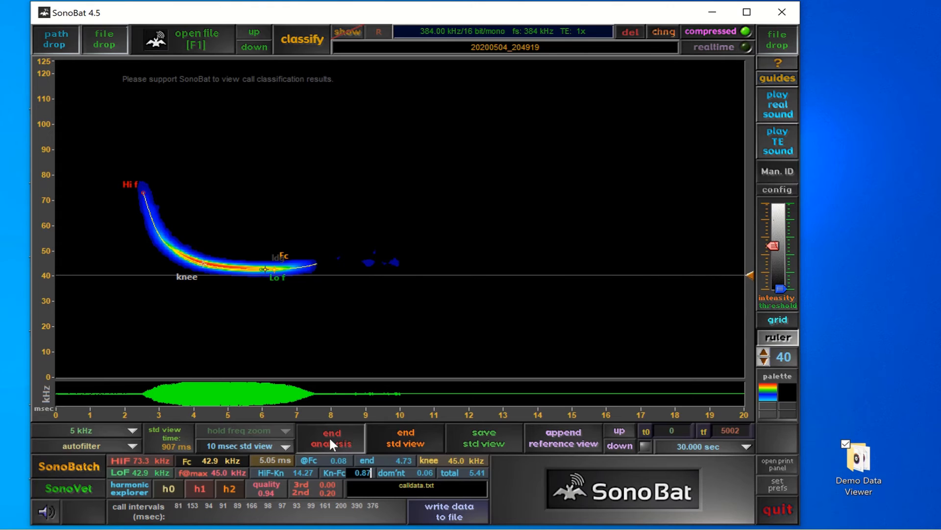
Step: End the call analysis and append the _Pippip_Compiled.wav reference view beside the call
{"action": "left_click", "coordinate": [330, 443]}
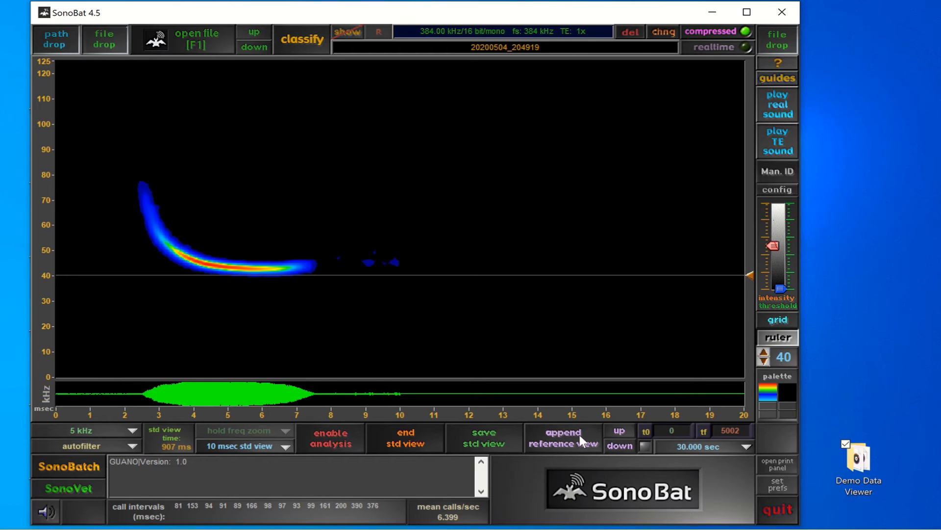
{"action": "left_click", "coordinate": [553, 443]}
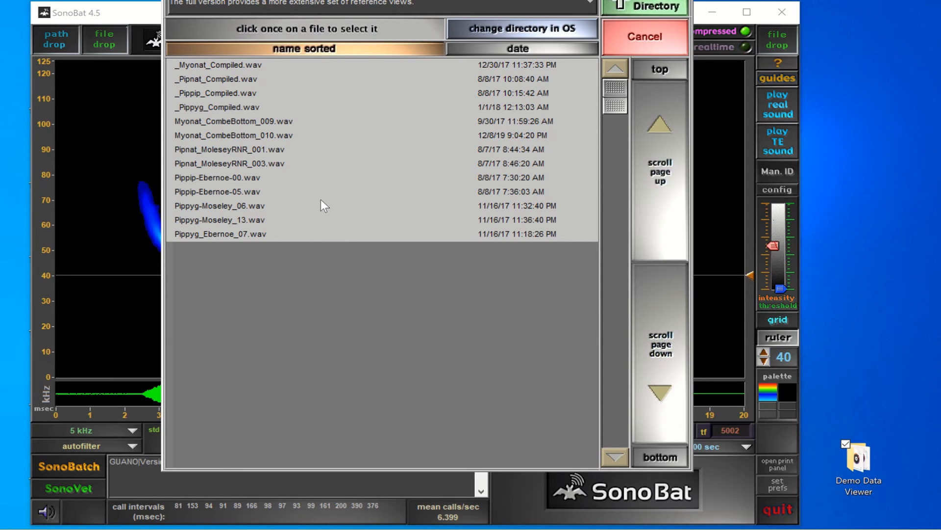
{"action": "left_click", "coordinate": [207, 93]}
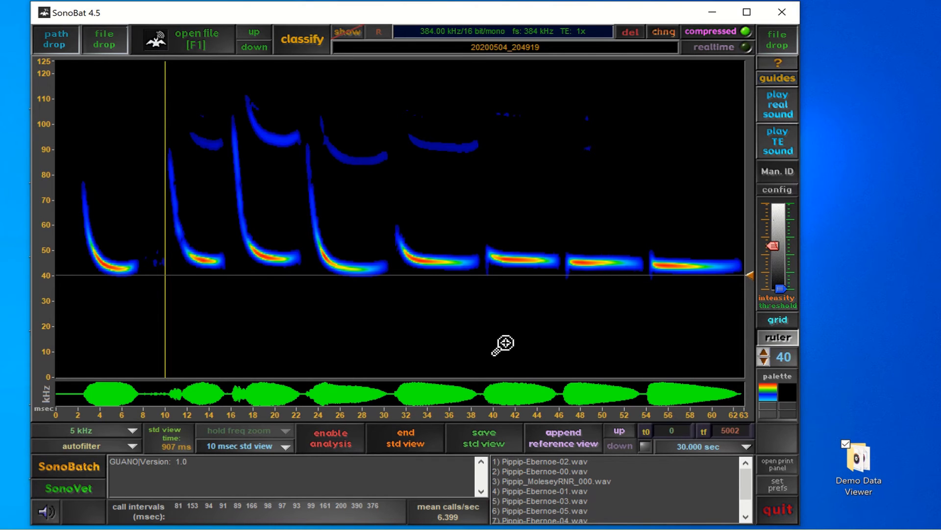
Step: Append the Pippip-Ebernoe-00.wav reference view instead, and advance to the Pippip-Ebernoe-05.wav reference
{"action": "left_click", "coordinate": [560, 433]}
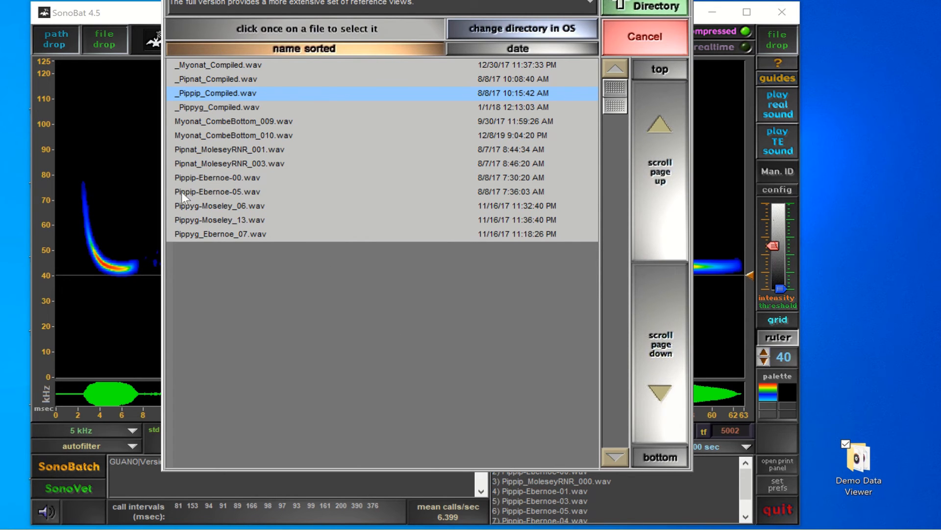
{"action": "left_click", "coordinate": [187, 177]}
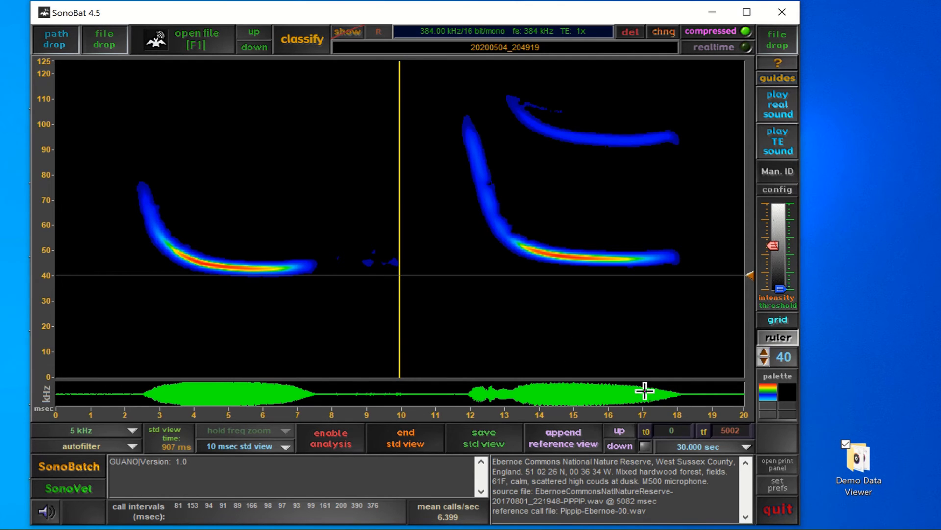
{"action": "left_click", "coordinate": [621, 443]}
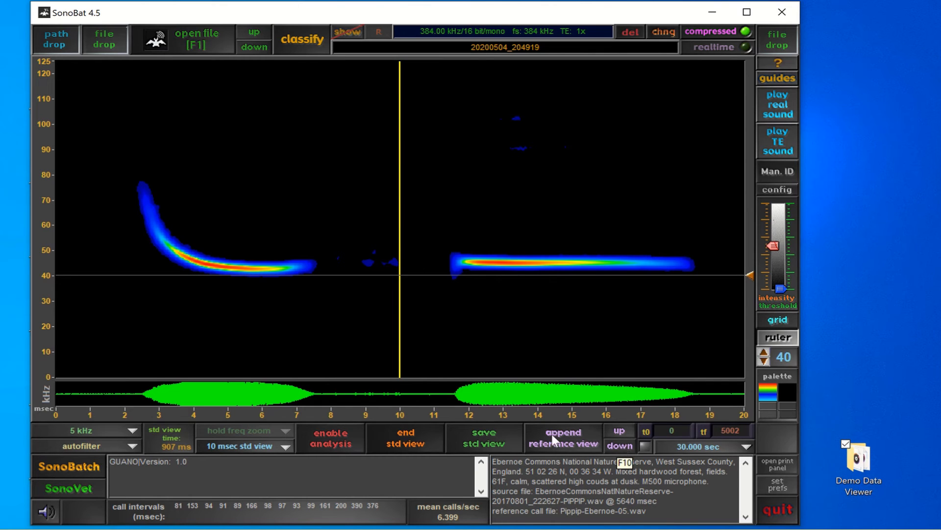
Step: End the standard view, and view the list of manual species IDs without assigning one
{"action": "left_click", "coordinate": [405, 434]}
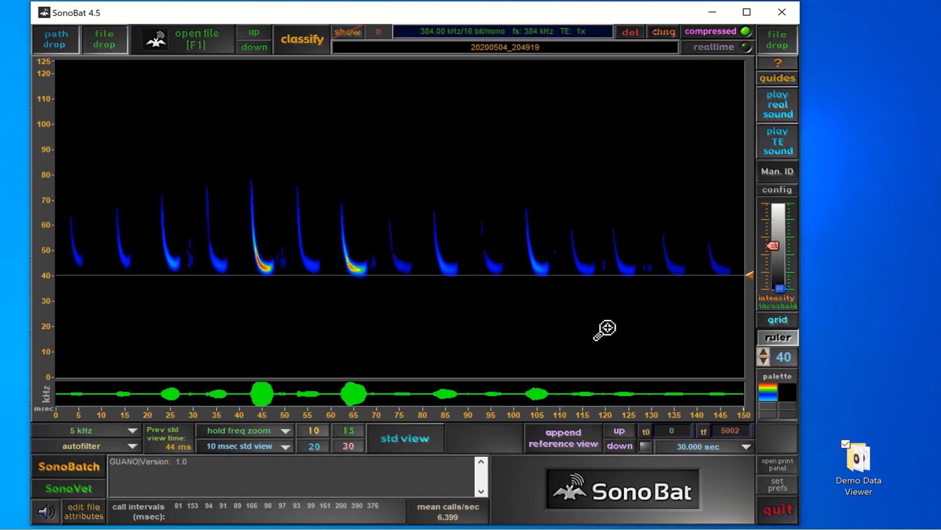
{"action": "left_click", "coordinate": [773, 177]}
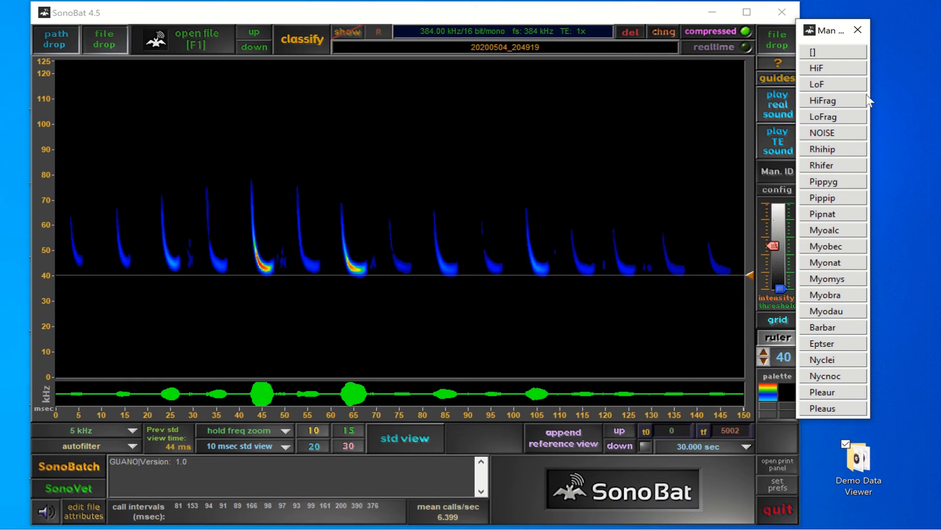
{"action": "left_click", "coordinate": [858, 30]}
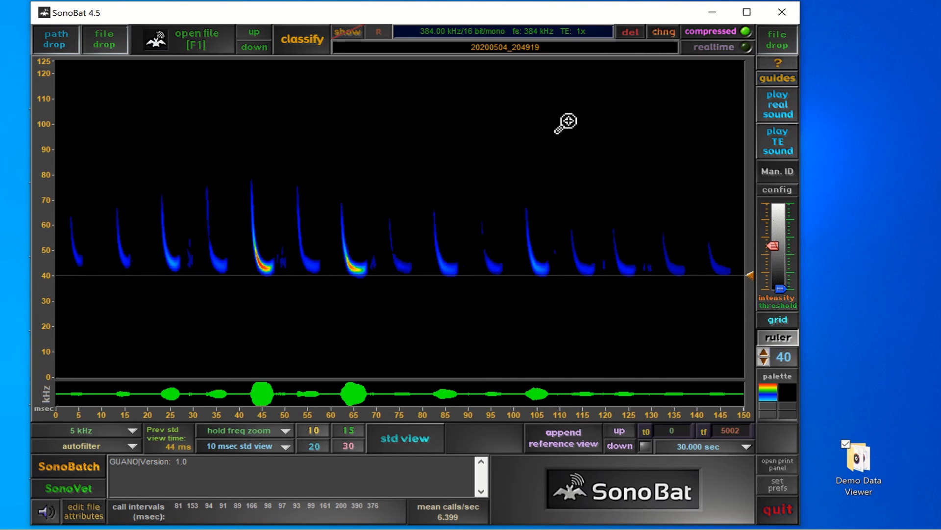
Step: Rename the 20200504_204919 recording to 20200504_204919-PIPPIP
{"action": "left_click", "coordinate": [547, 47]}
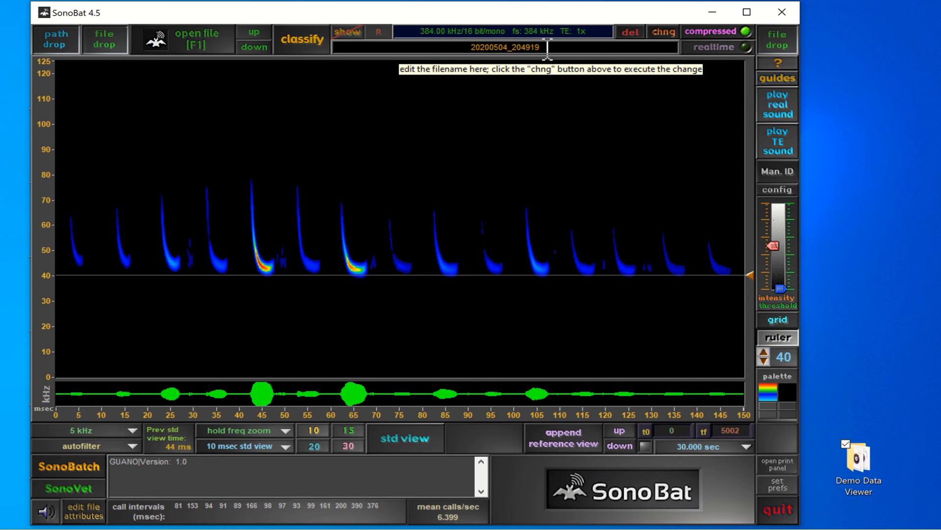
{"action": "type", "text": "-PIPPIP"}
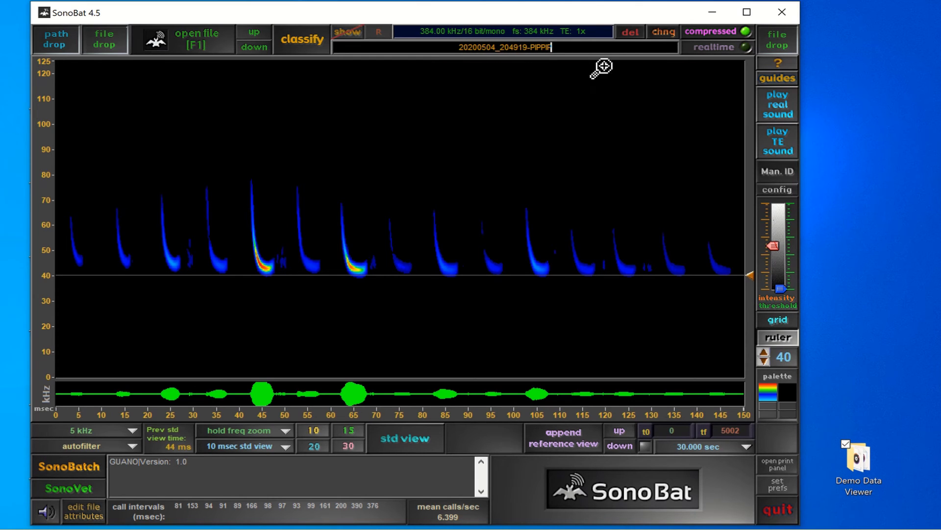
{"action": "left_click", "coordinate": [666, 31]}
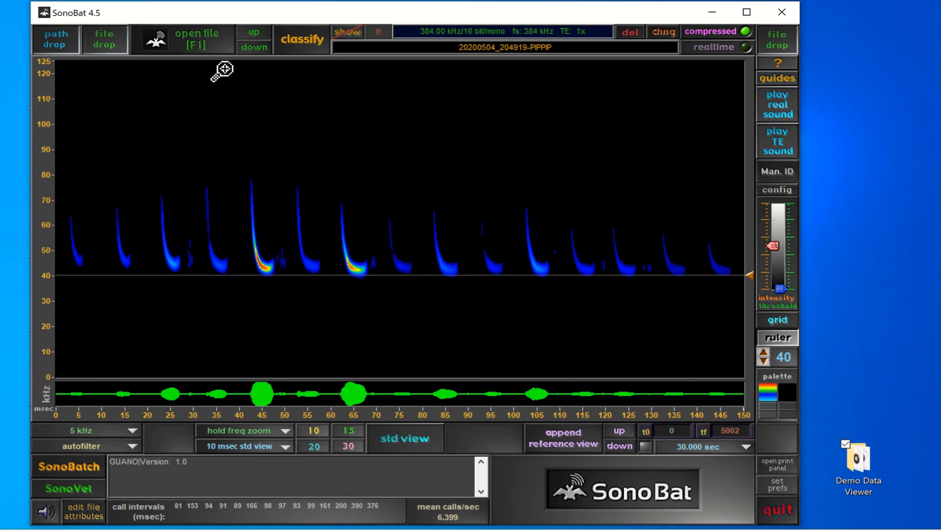
Step: Open the 20200504_204716.wav recording
{"action": "left_click", "coordinate": [210, 48]}
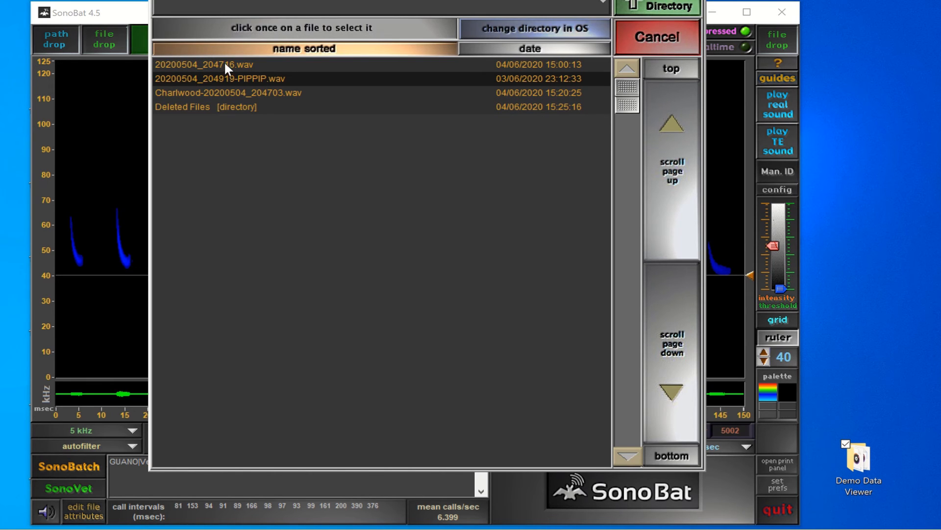
{"action": "left_click", "coordinate": [225, 63]}
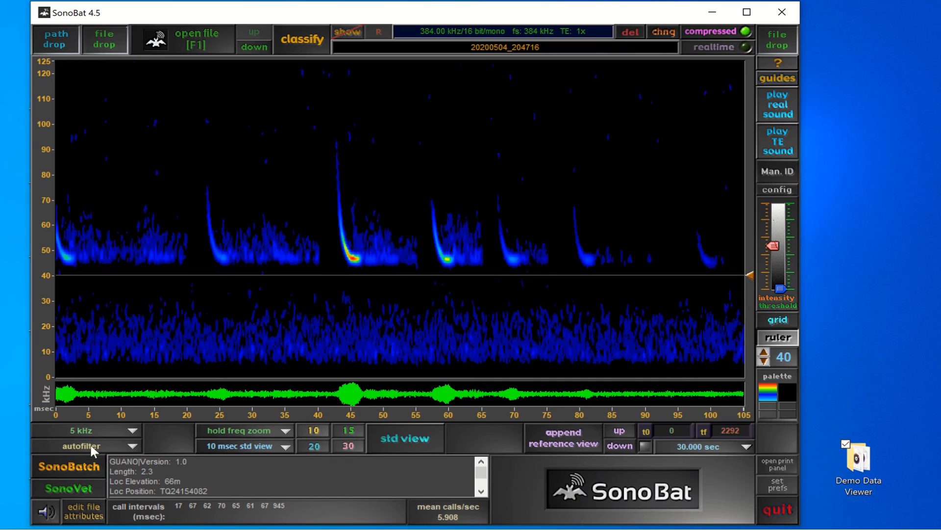
Step: Apply the 30 kHz filter to the 20200504_204716 recording and return the filter mode to autofilter
{"action": "left_click", "coordinate": [132, 431]}
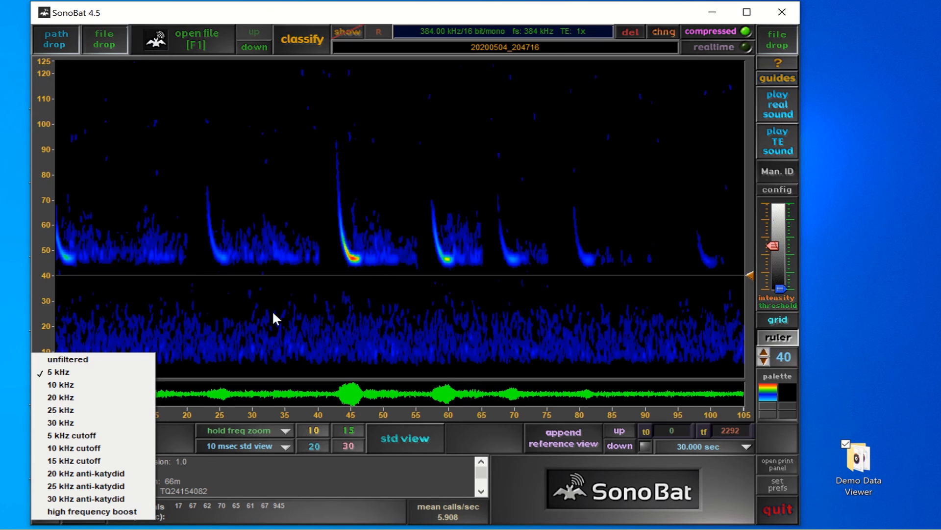
{"action": "left_click", "coordinate": [53, 422]}
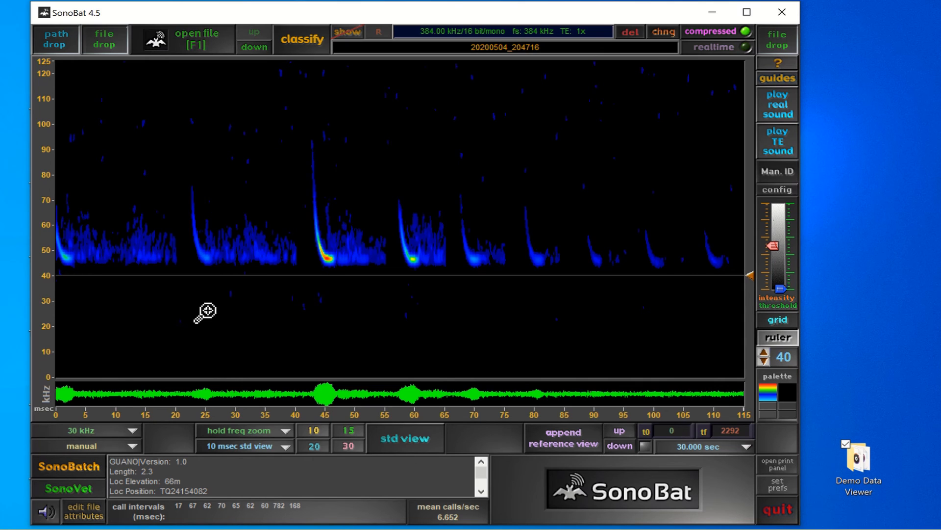
{"action": "left_click", "coordinate": [135, 445]}
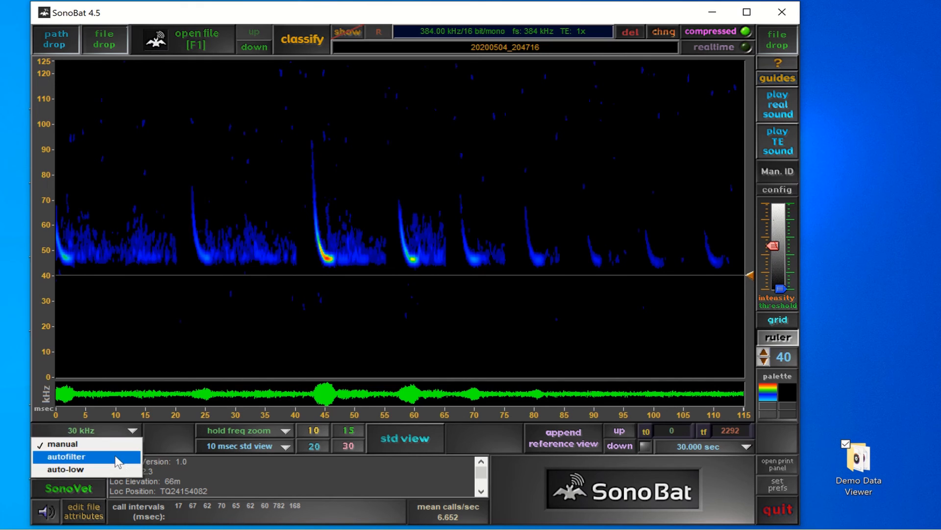
{"action": "left_click", "coordinate": [117, 457]}
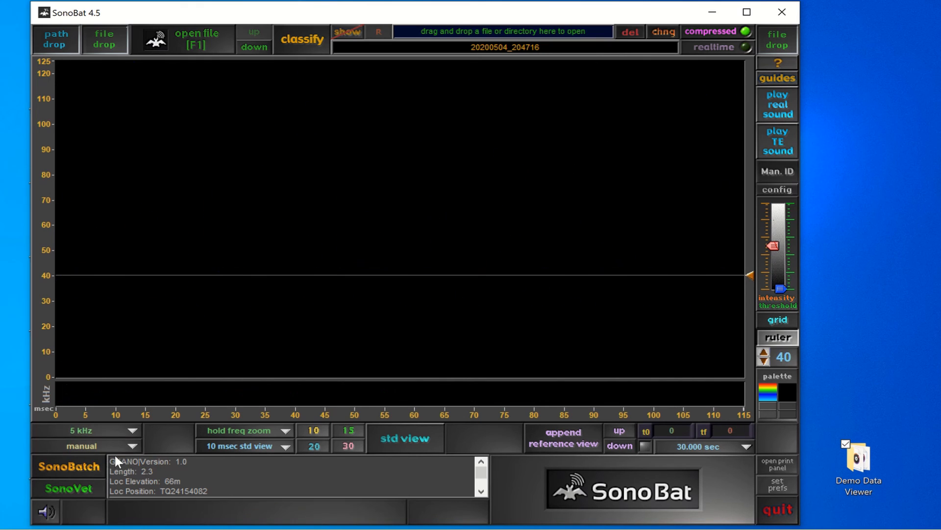
{"action": "left_click", "coordinate": [132, 444]}
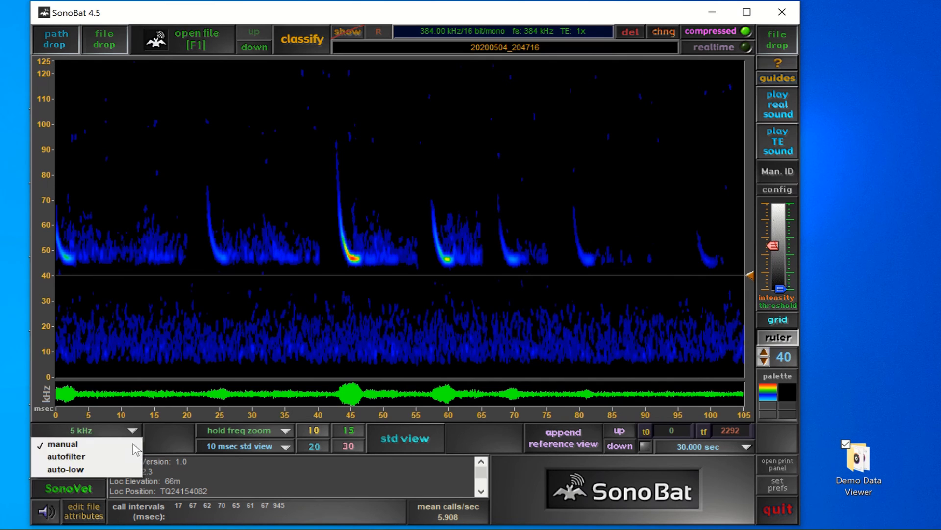
{"action": "left_click", "coordinate": [120, 454]}
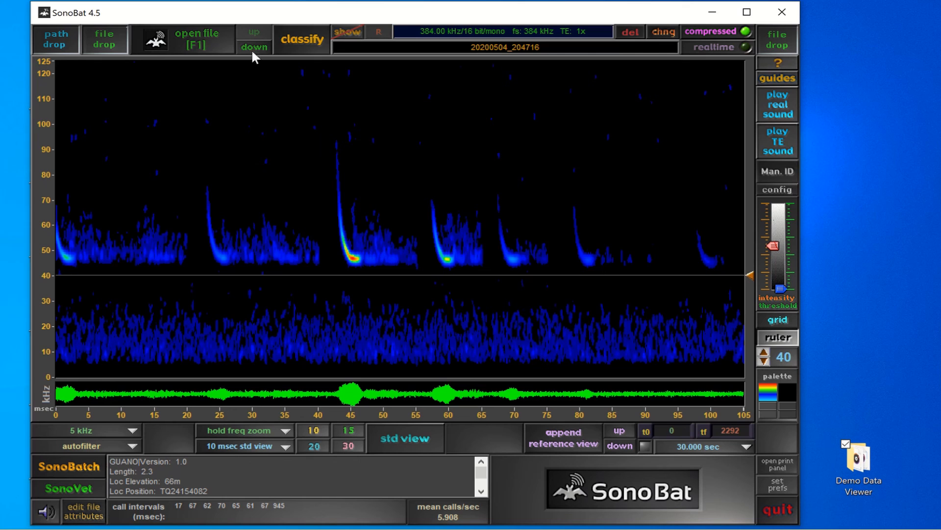
Step: Open the 20200504_204919-PIPPIP.wav recording and advance to the Charlwood-20200504_204703 recording
{"action": "left_click", "coordinate": [219, 40]}
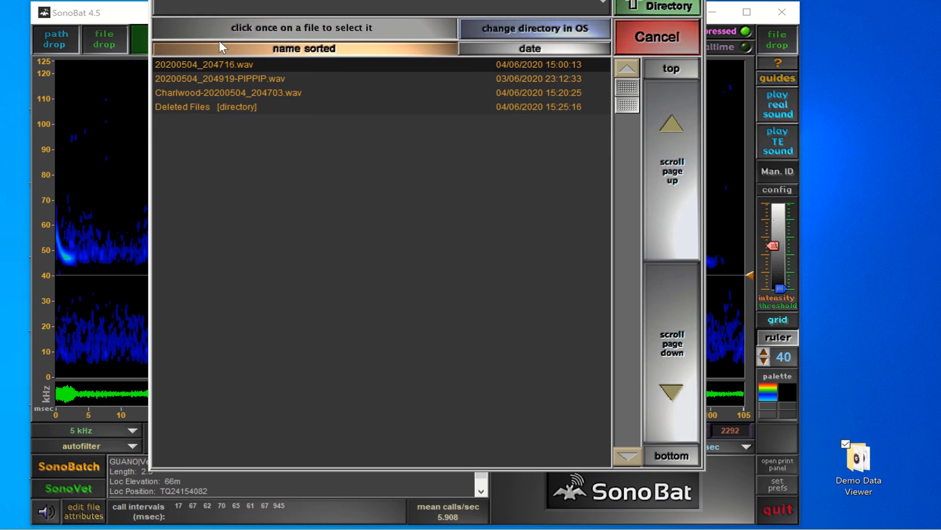
{"action": "left_click", "coordinate": [224, 68]}
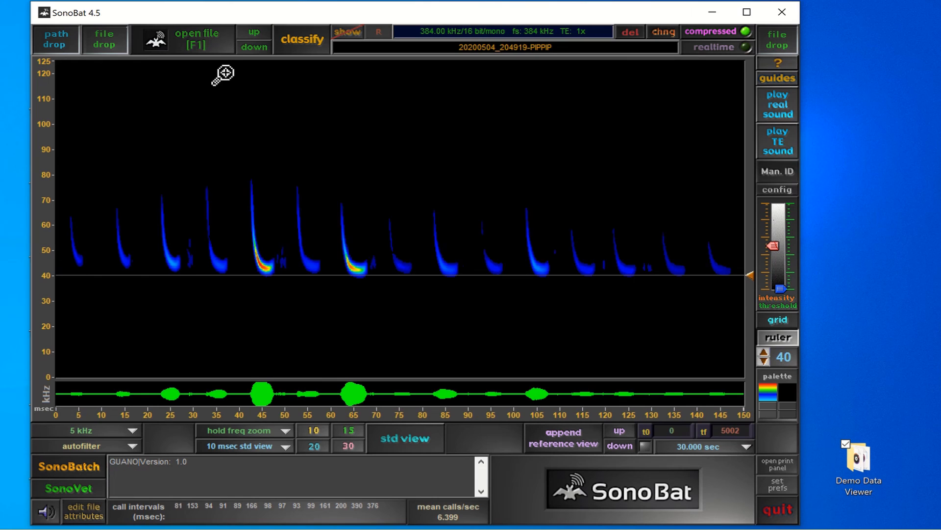
{"action": "left_click", "coordinate": [246, 47]}
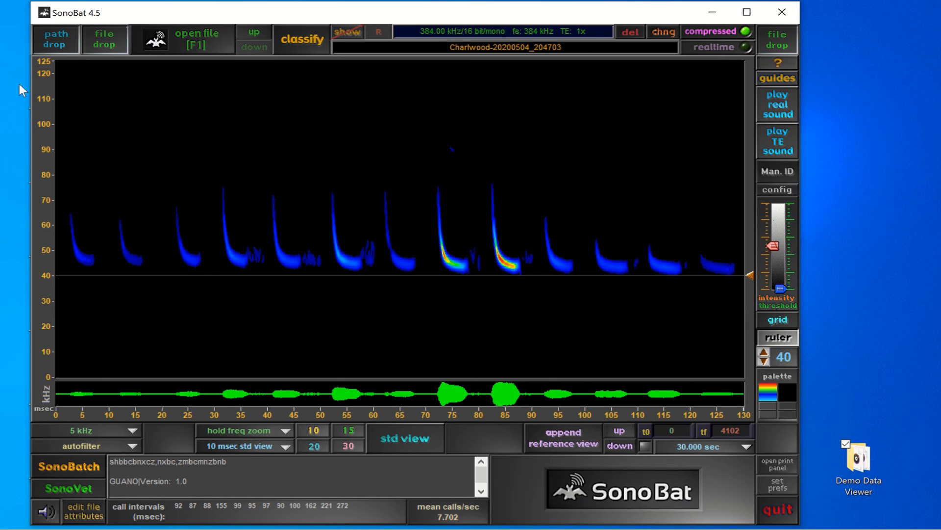
Step: Set the upper limit of the sonogram's frequency axis to 150 kHz
{"action": "left_click", "coordinate": [44, 62]}
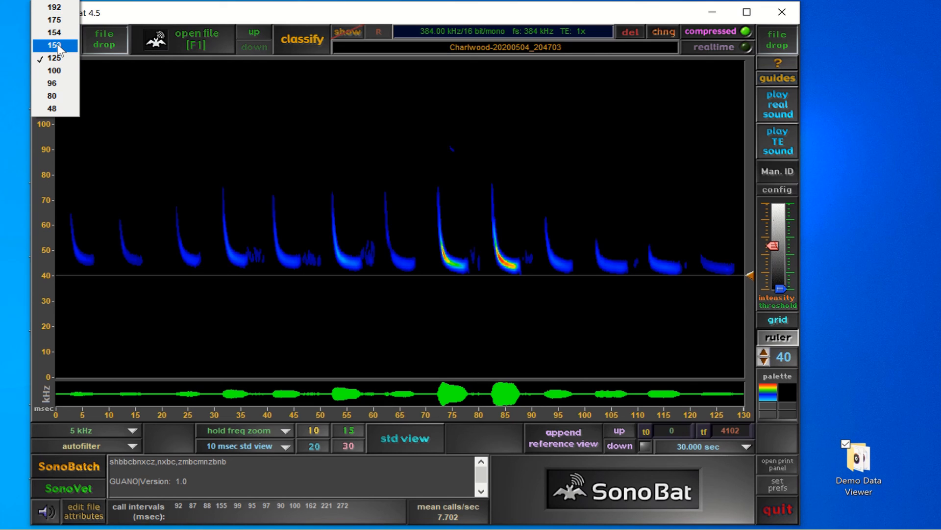
{"action": "left_click", "coordinate": [56, 46]}
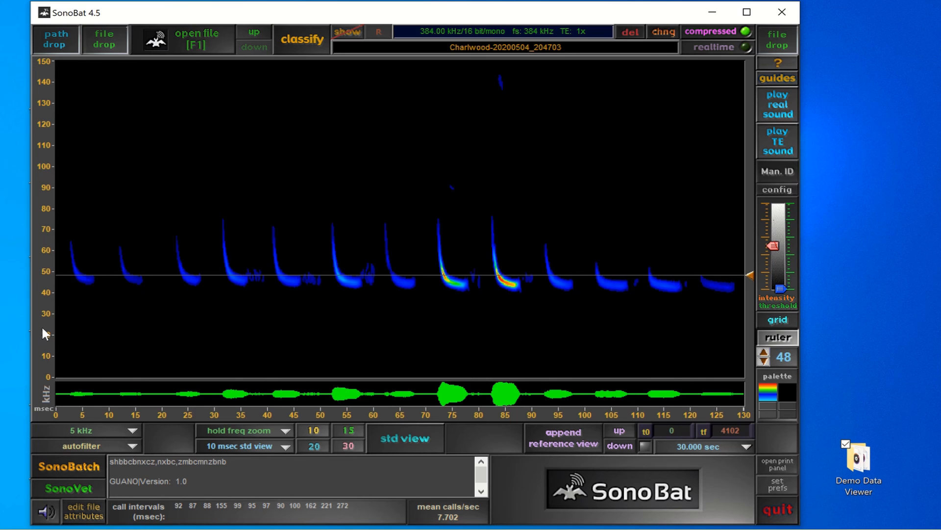
Step: View the SonoBatch feature information and the list of online SonoBat guides, returning to the sonogram without following a link
{"action": "left_click", "coordinate": [78, 463]}
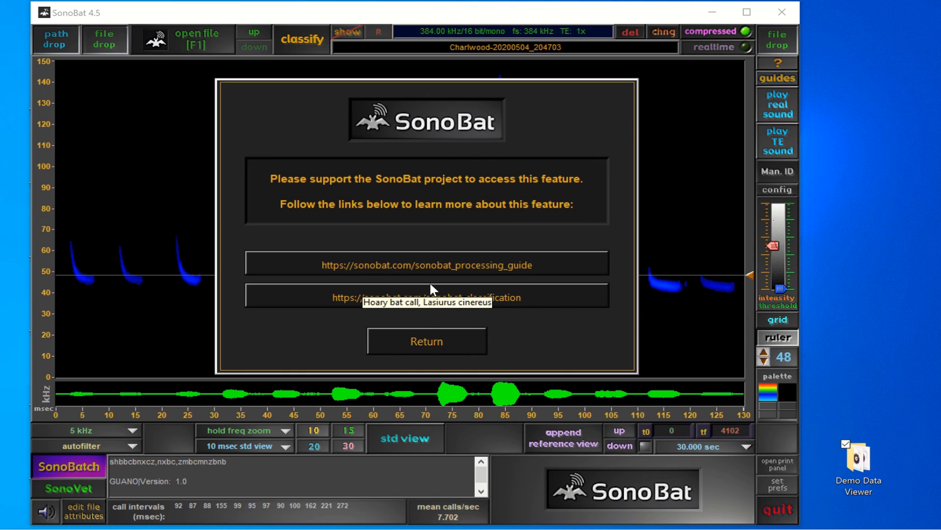
{"action": "left_click", "coordinate": [429, 343]}
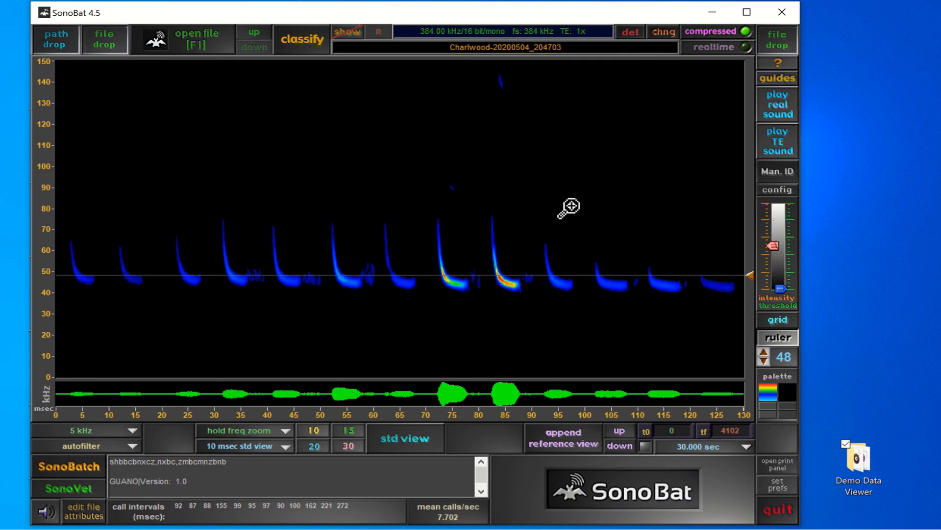
{"action": "left_click", "coordinate": [777, 79]}
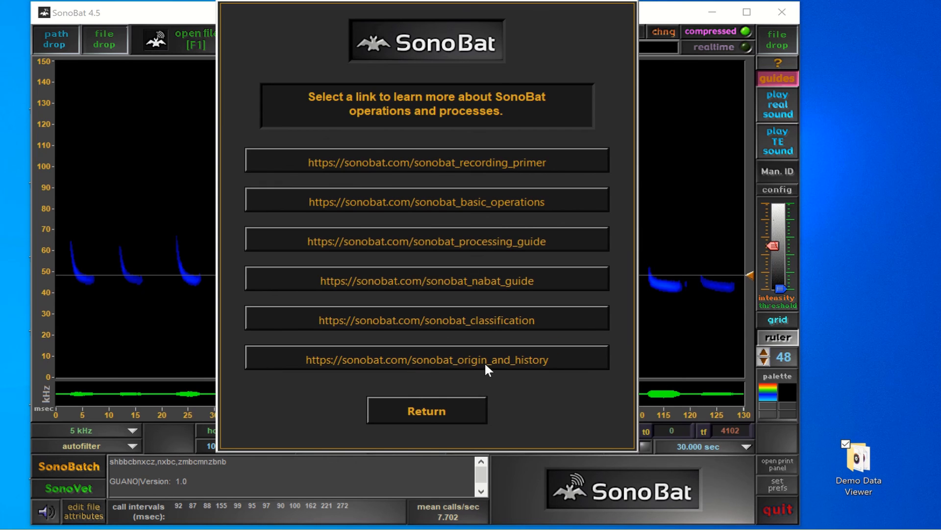
{"action": "left_click", "coordinate": [436, 414]}
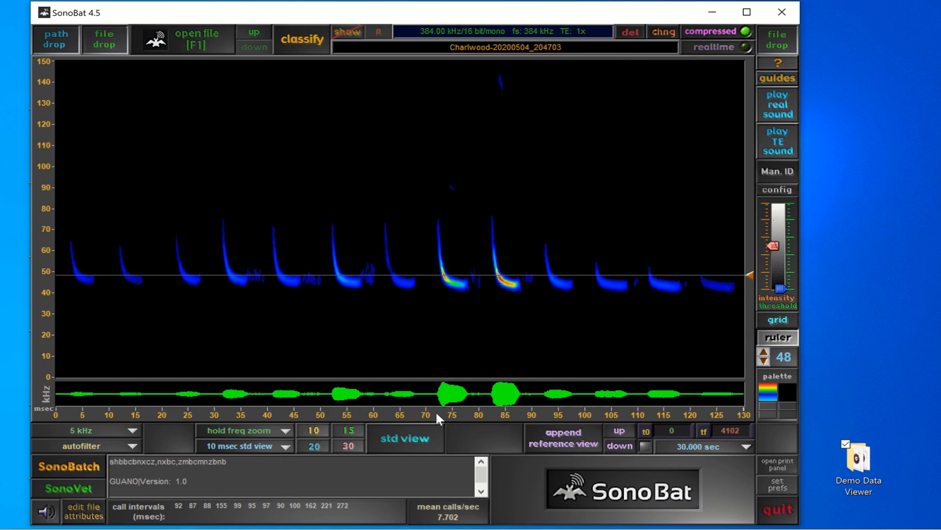